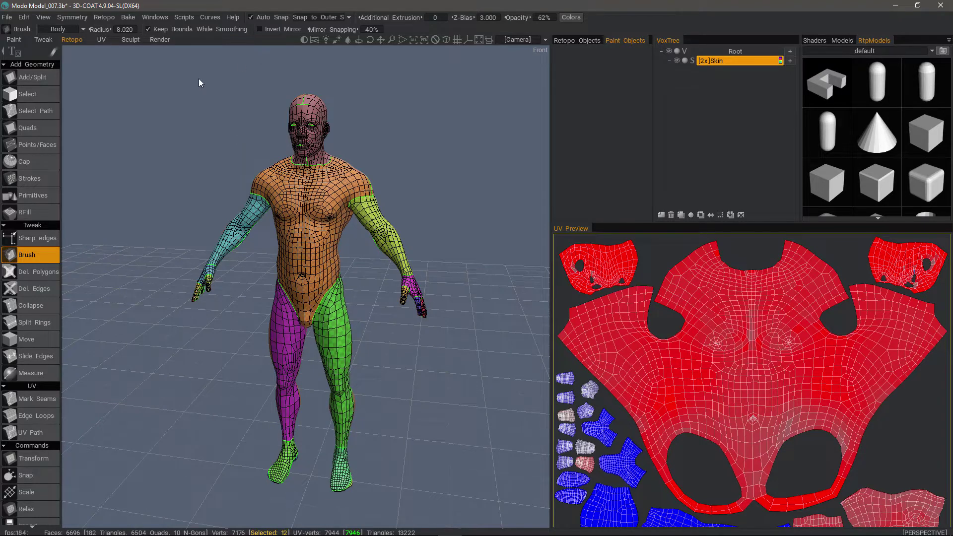
Step: Browse the default shader library in the Sculpt room, and return to the Retopo room
click(130, 39)
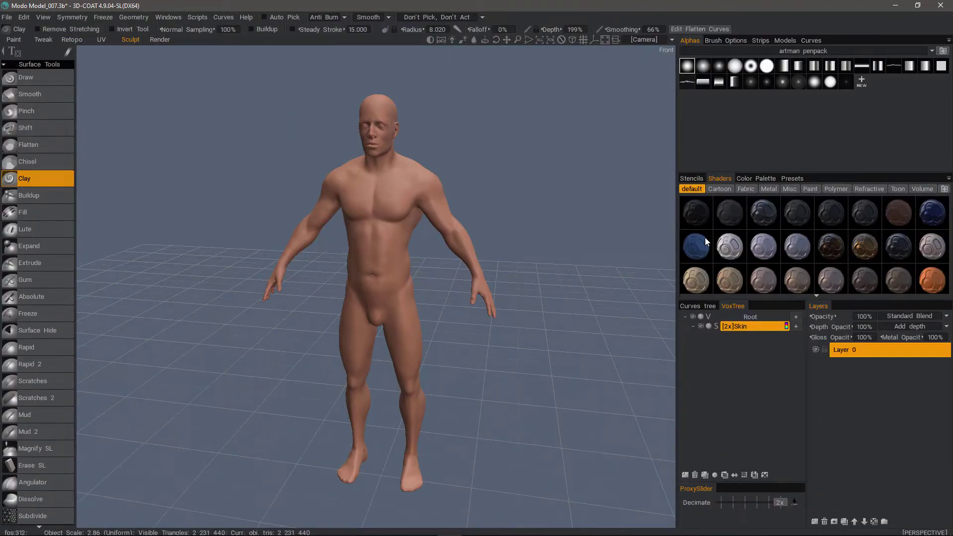
scroll(707, 248, down, 5)
scroll(708, 259, down, 8)
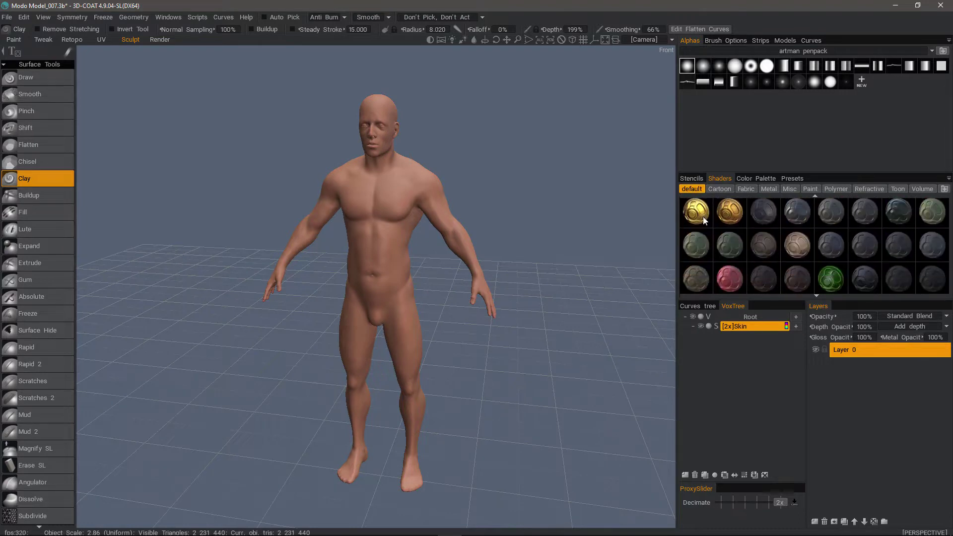
scroll(701, 262, down, 4)
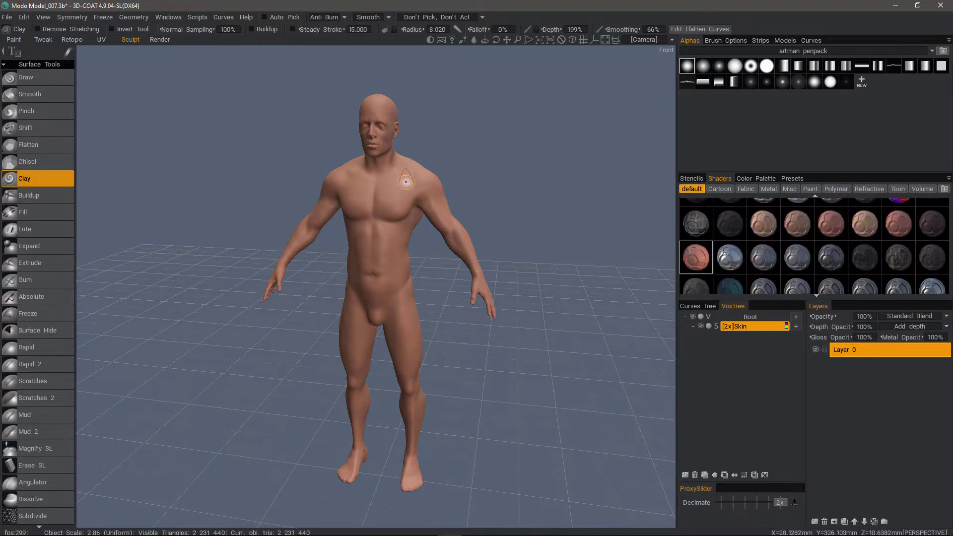
click(72, 40)
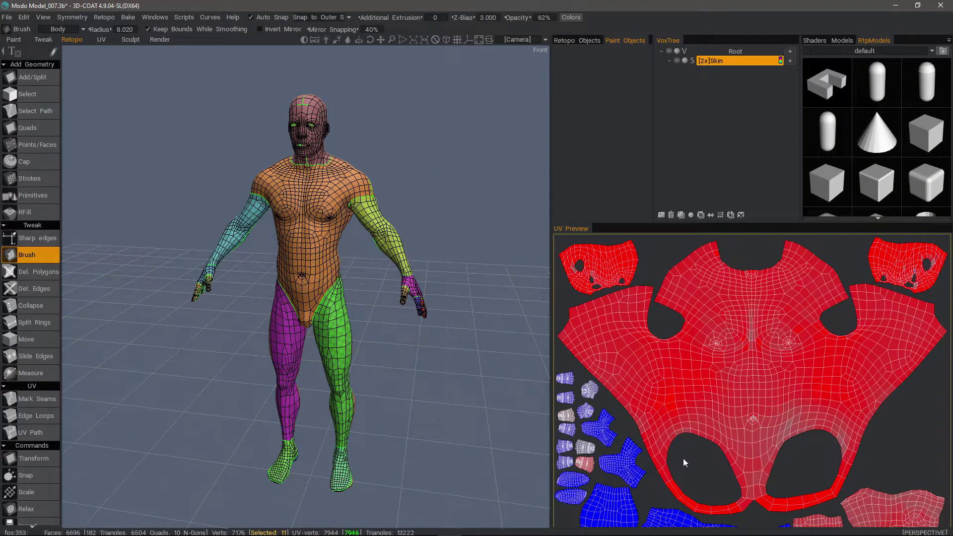
Step: Activate the Mark Seams tool to bring up the UV commands for the body mesh
middle_drag(701, 473, 704, 411)
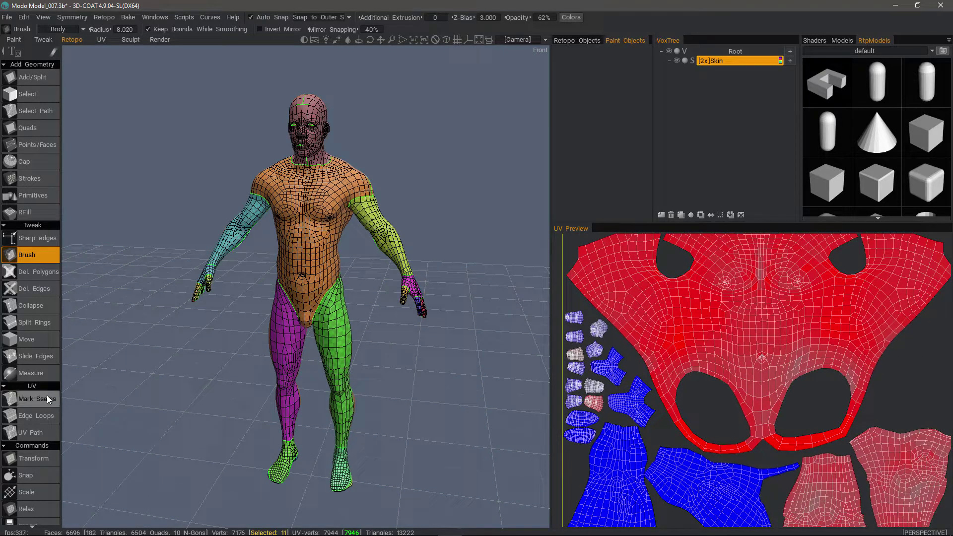
click(35, 400)
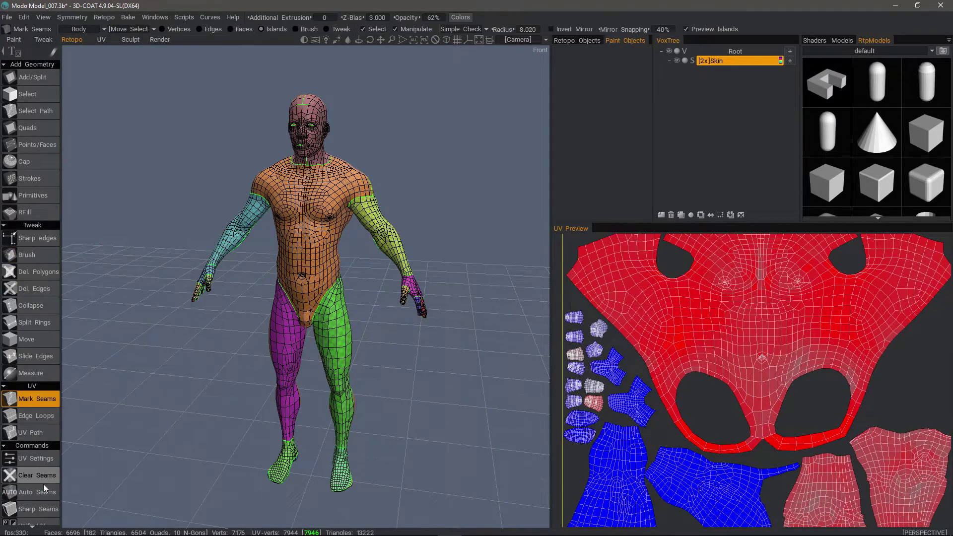
scroll(43, 483, down, 5)
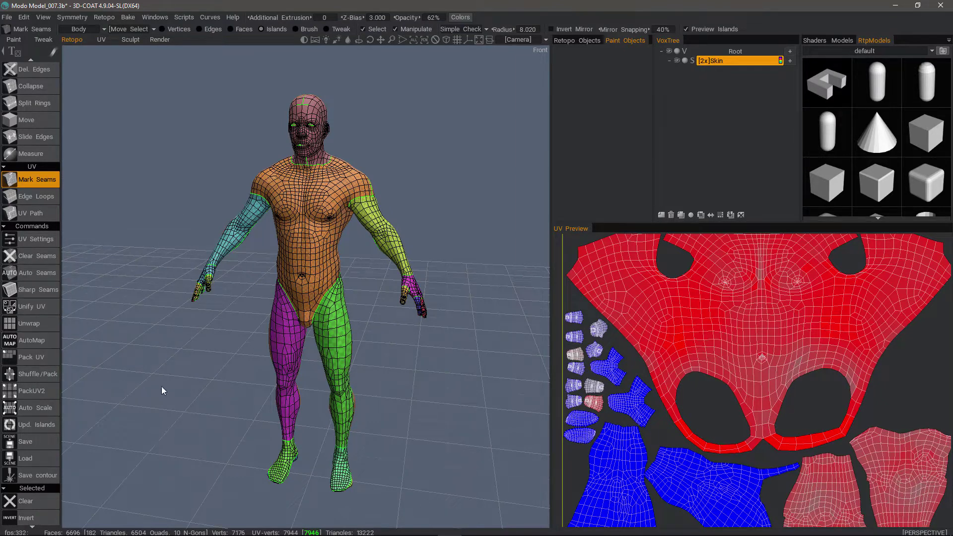
Step: Start the Bake w/ Normal Map (Per-Pixel) command for the retopo mesh
click(128, 16)
click(131, 18)
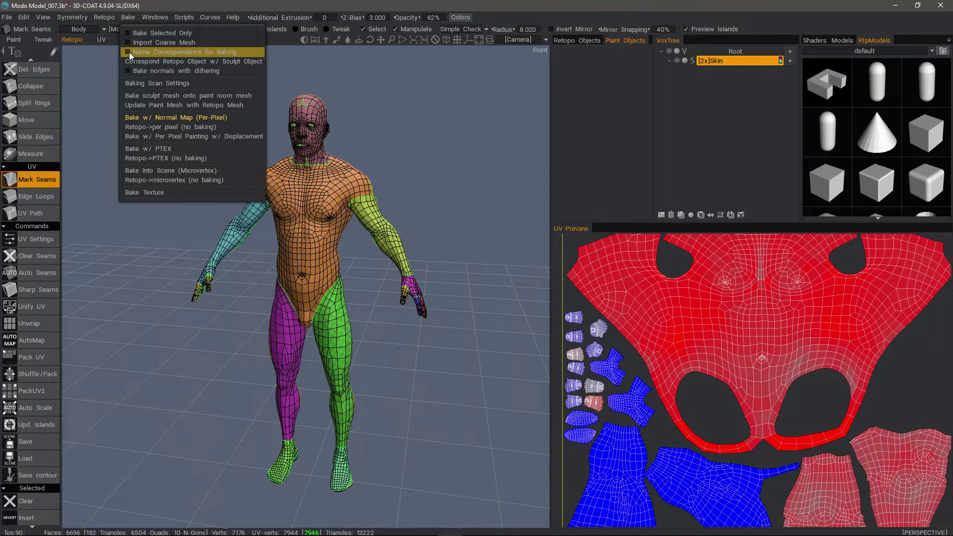
click(99, 380)
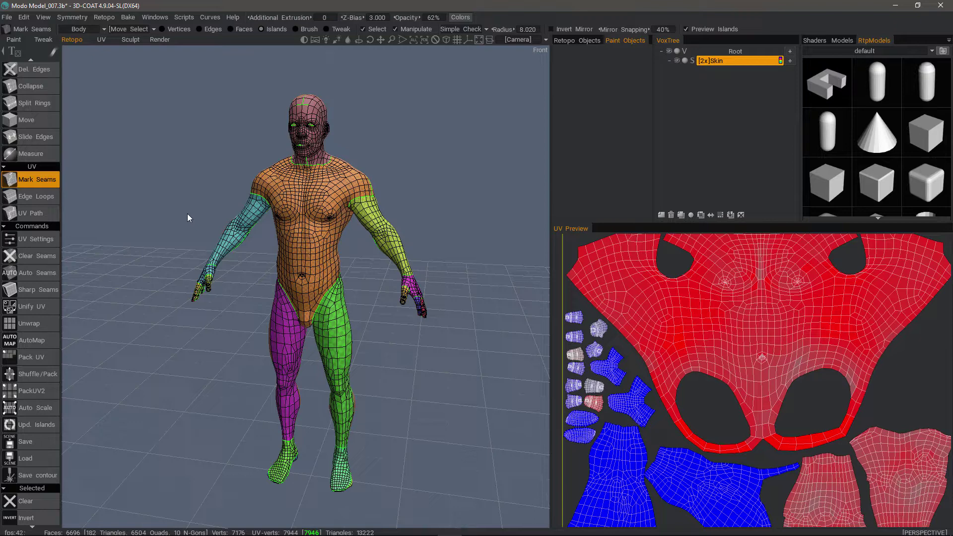
click(128, 16)
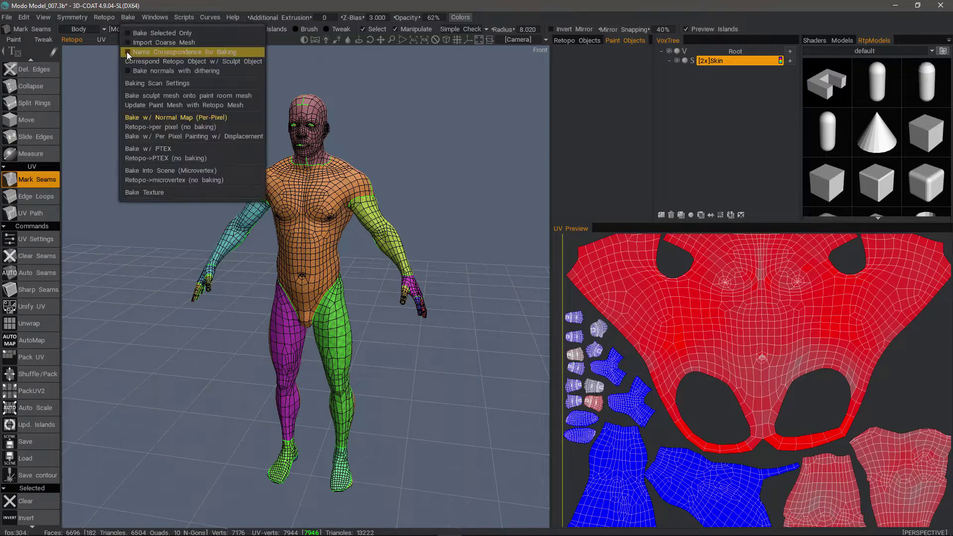
click(199, 117)
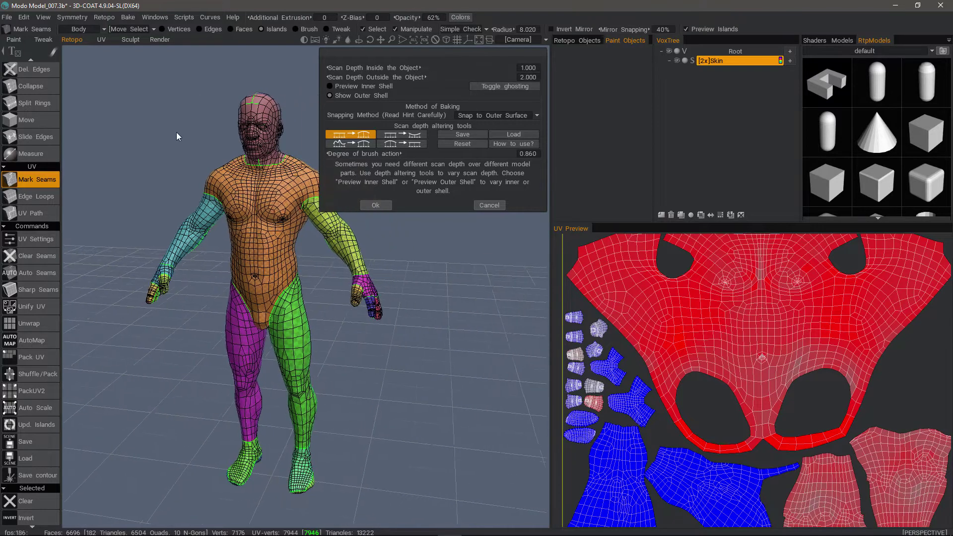
Step: Compare the inner and outer scan shells around the whole figure, and accept the scan depth settings with the outer shell shown
click(329, 86)
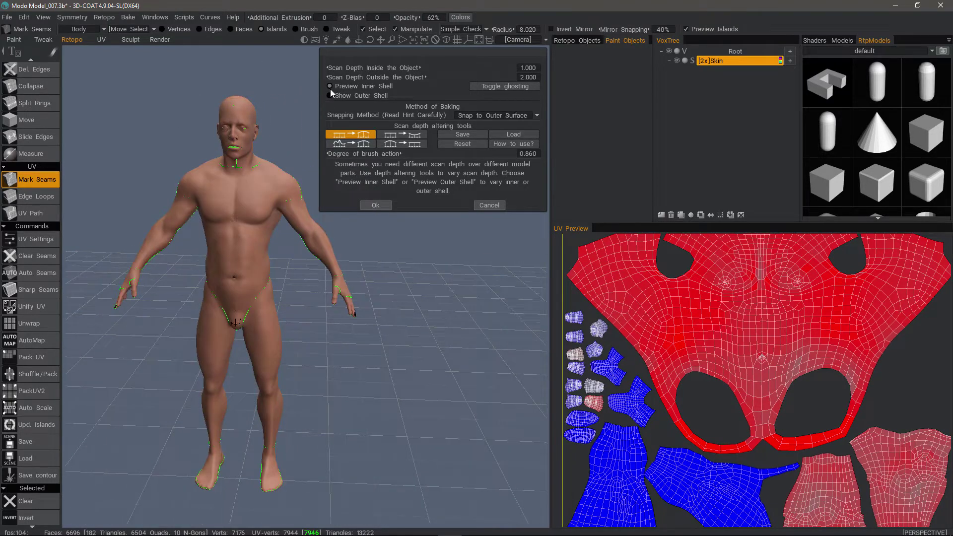
click(330, 96)
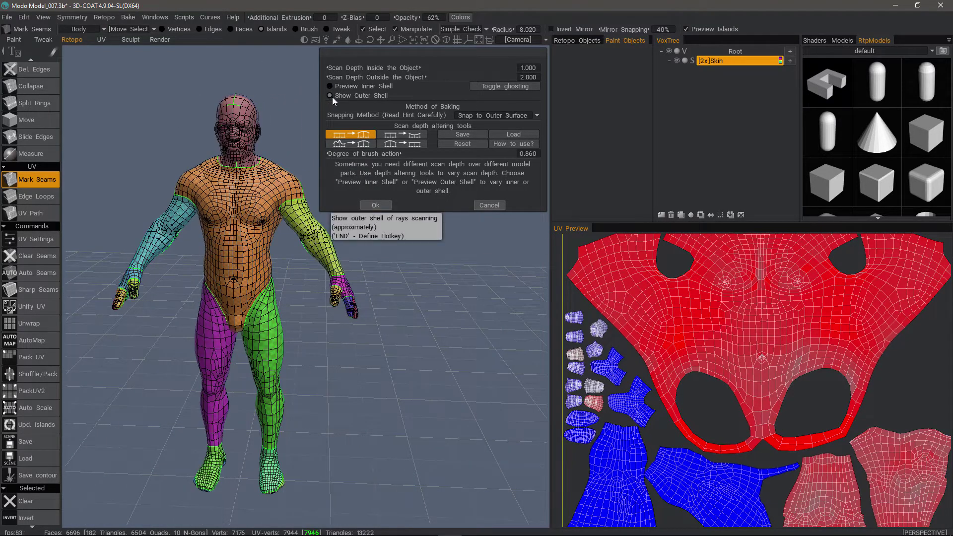
alt+drag(232, 194, 270, 129)
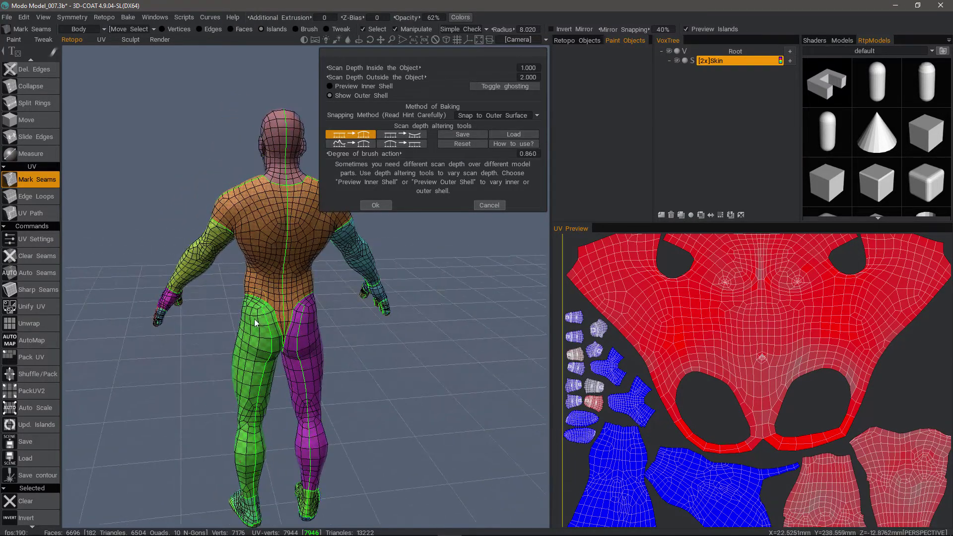
alt+drag(260, 465, 203, 242)
alt+right_drag(202, 242, 165, 241)
alt+drag(165, 241, 275, 168)
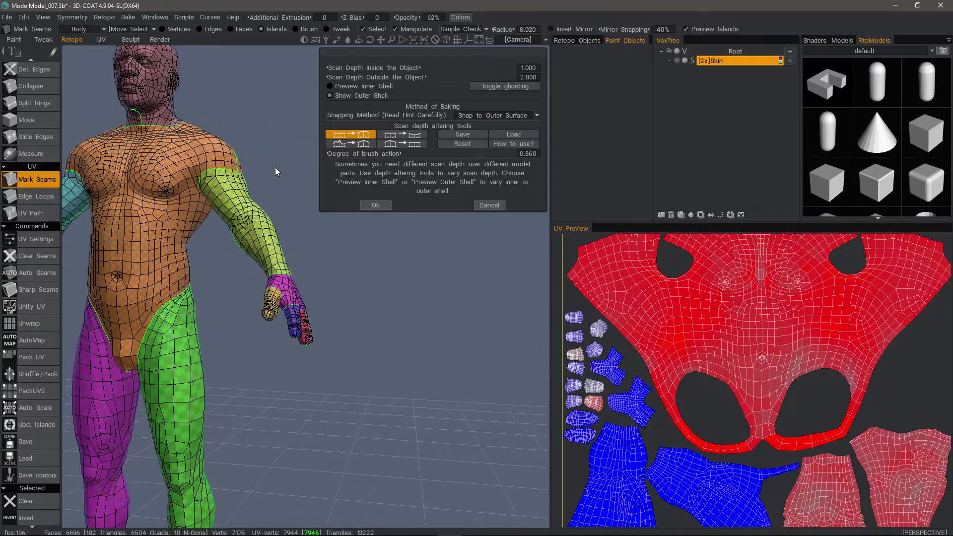
alt+middle_drag(192, 171, 271, 124)
alt+drag(271, 124, 200, 147)
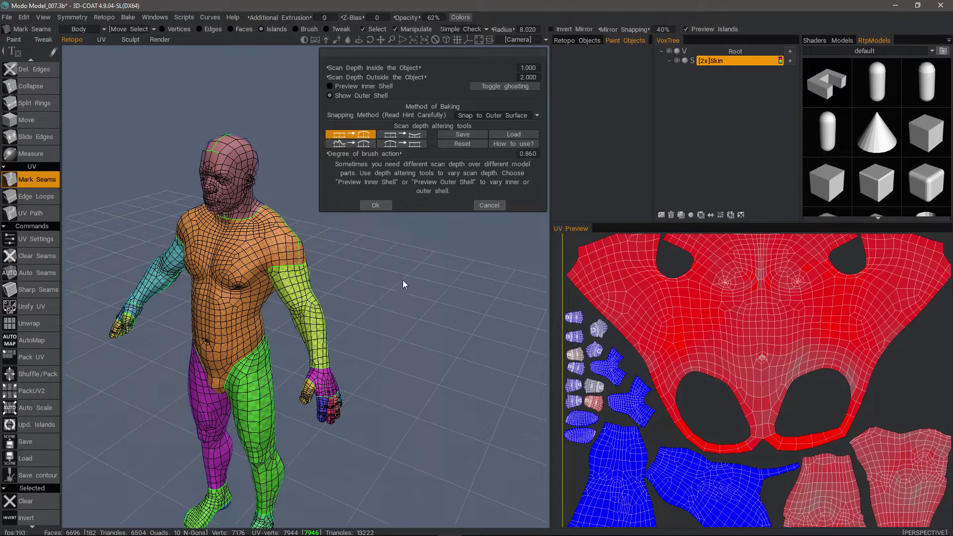
click(376, 205)
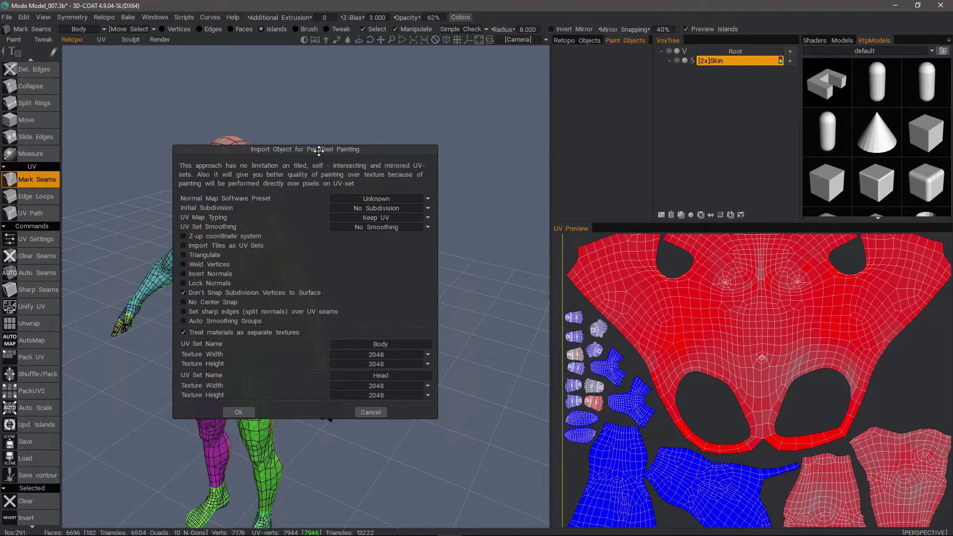
Step: Set the Normal Map Software Preset to Maya 2013+ for the per-pixel painting import
drag(317, 148, 383, 64)
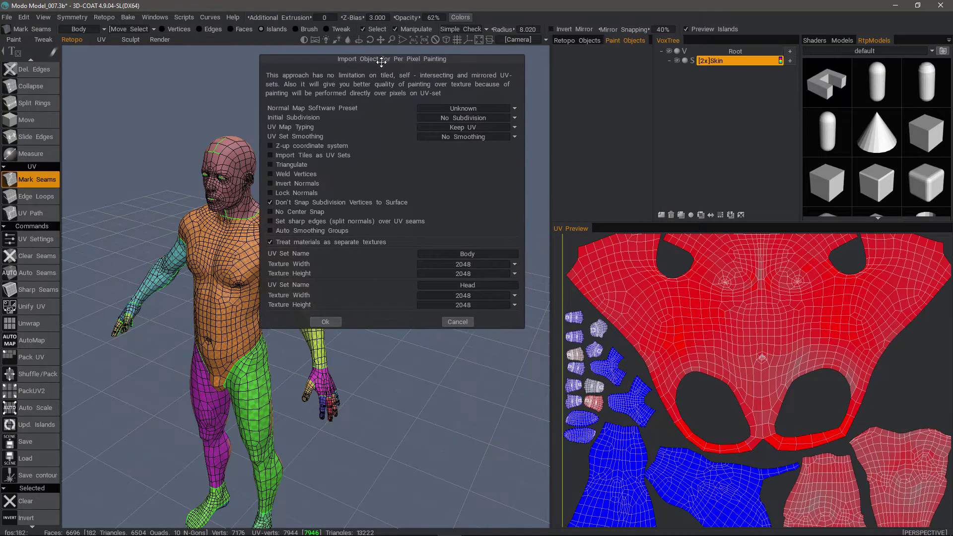
click(473, 107)
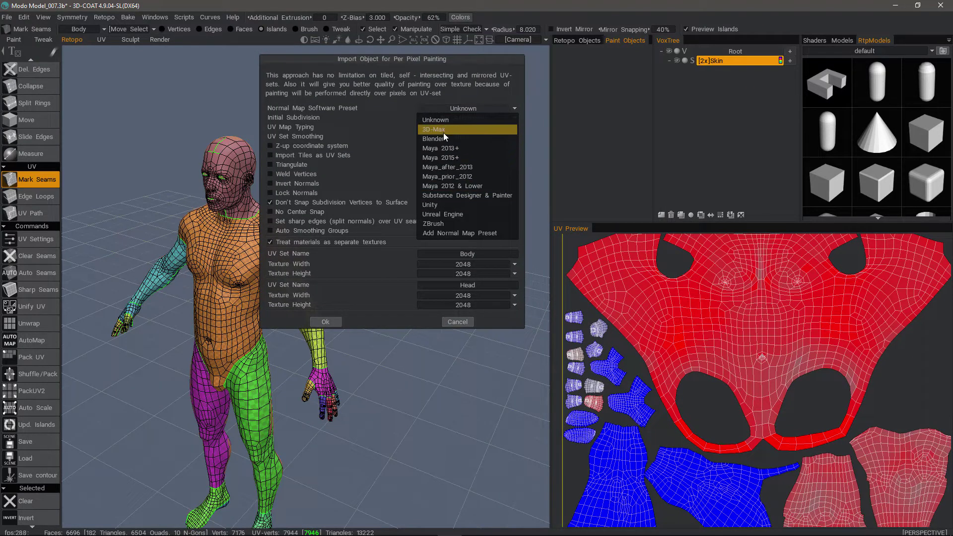
click(459, 149)
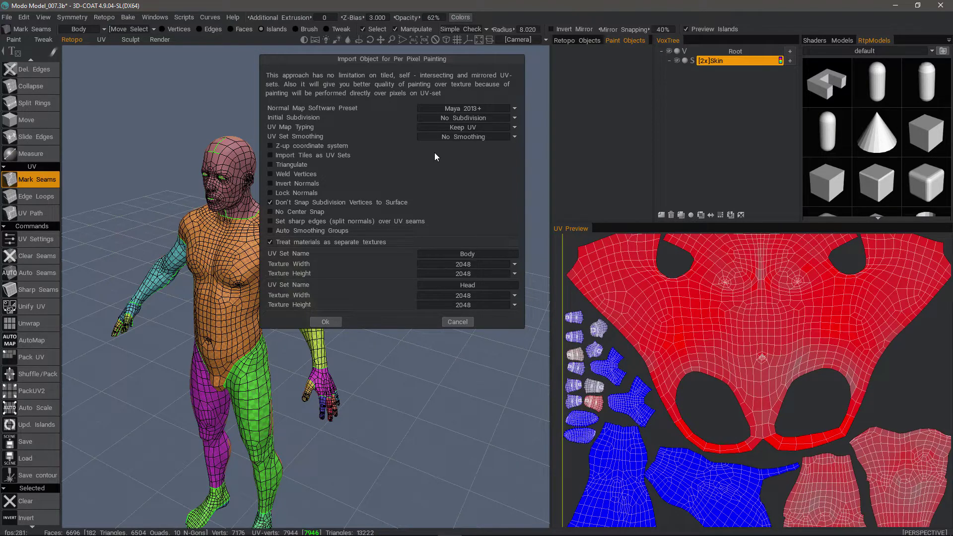
Step: Keep No Subdivision and Keep UV, set UV Set Smoothing to Full UV Set Smoothing, and run the bake
click(457, 117)
click(474, 128)
click(481, 127)
click(481, 127)
click(484, 127)
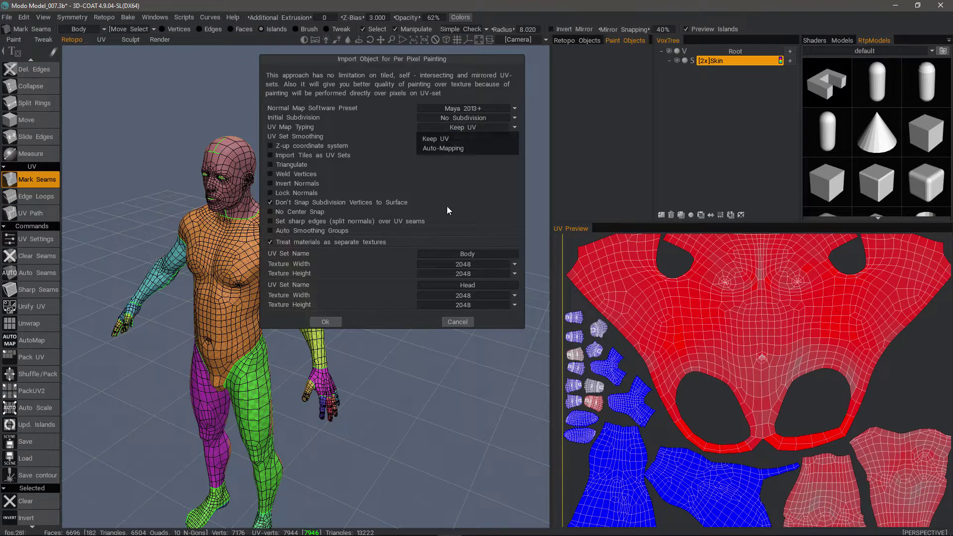
click(480, 264)
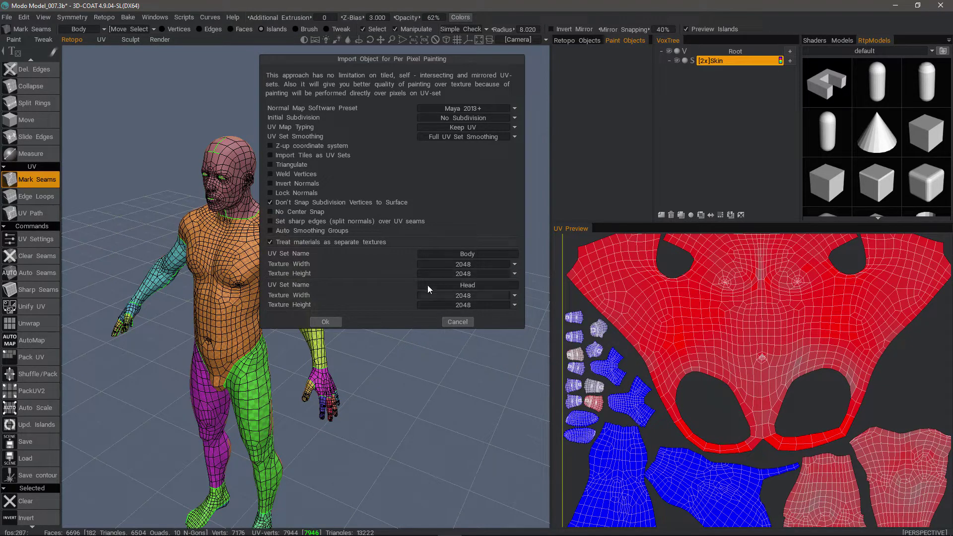
click(335, 321)
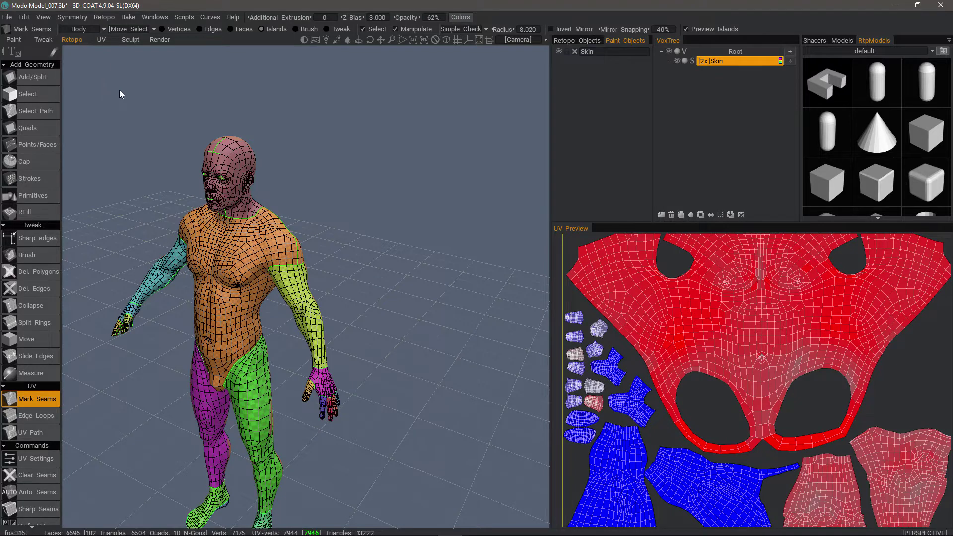
Step: Switch to the Paint room, make the Skin layer active, and inspect the baked figure from the front
click(21, 40)
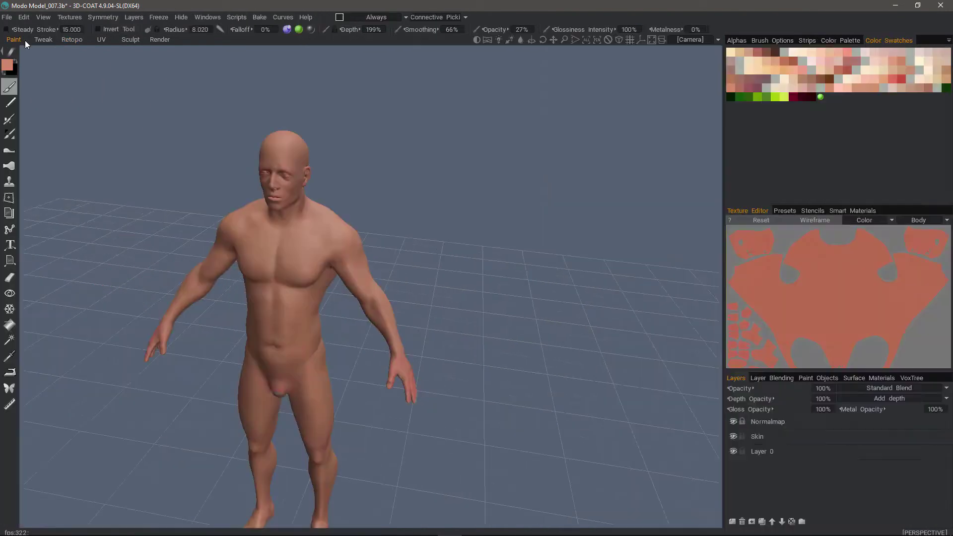
mouse_move(153, 155)
mouse_down()
mouse_move(162, 143)
mouse_move(186, 145)
mouse_up()
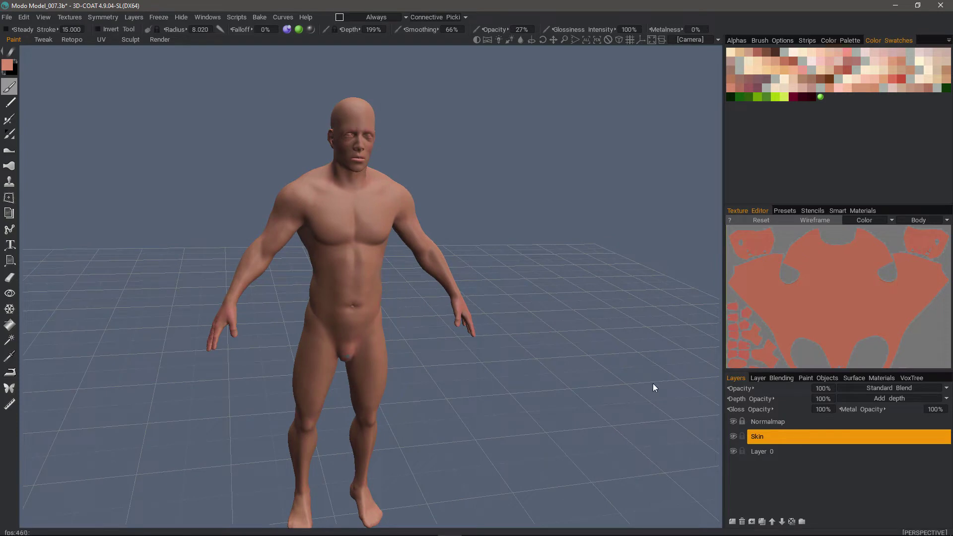
drag(653, 384, 238, 238)
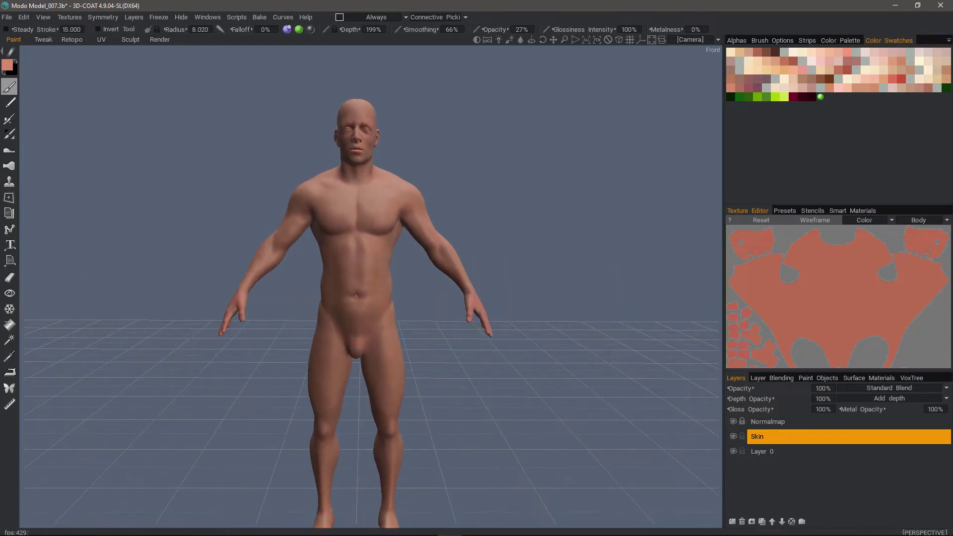
mouse_move(298, 201)
alt+mouse_down()
mouse_move(356, 216)
mouse_move(368, 204)
mouse_move(361, 195)
alt+mouse_up()
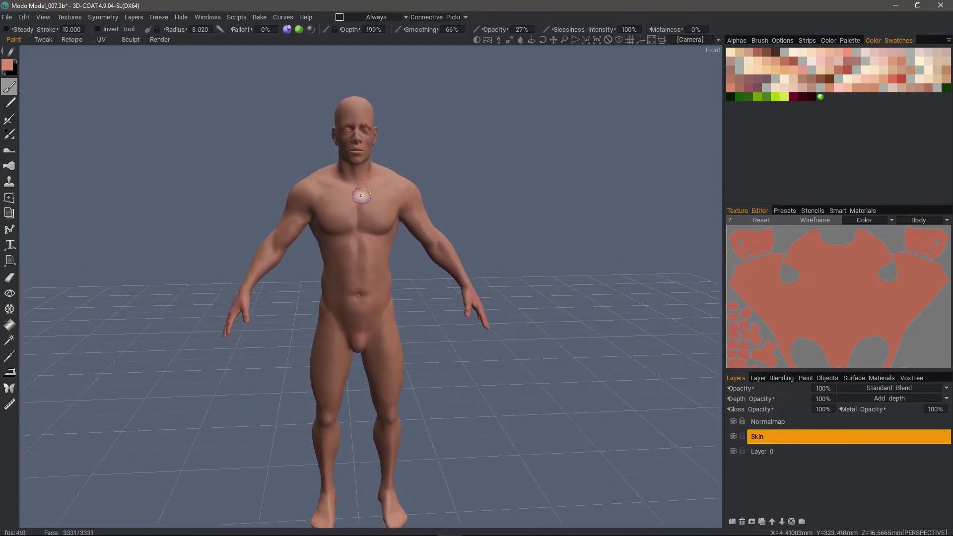
alt+drag(433, 191, 392, 228)
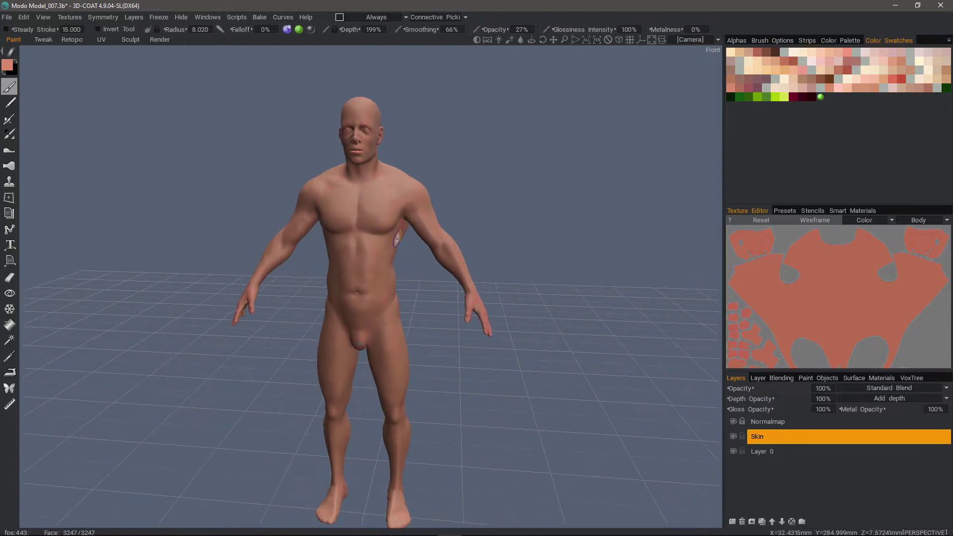
Step: Check the Skin volume in the VoxTree and turn off Show Voxels in Paint Room
click(912, 379)
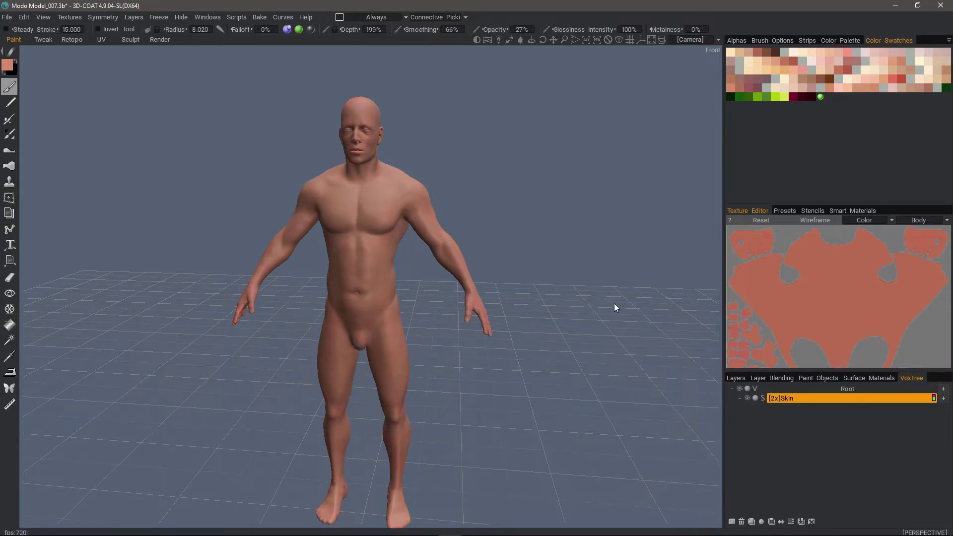
click(43, 18)
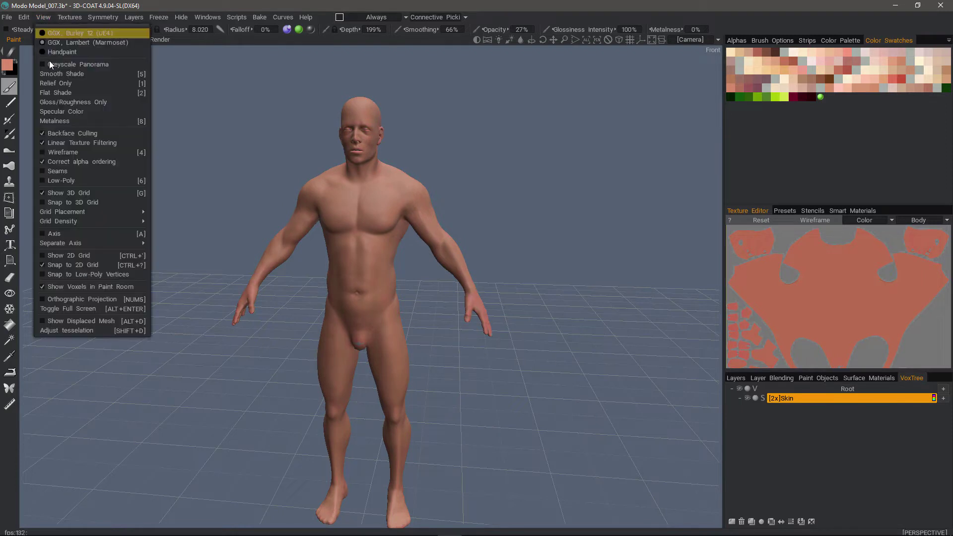
click(50, 287)
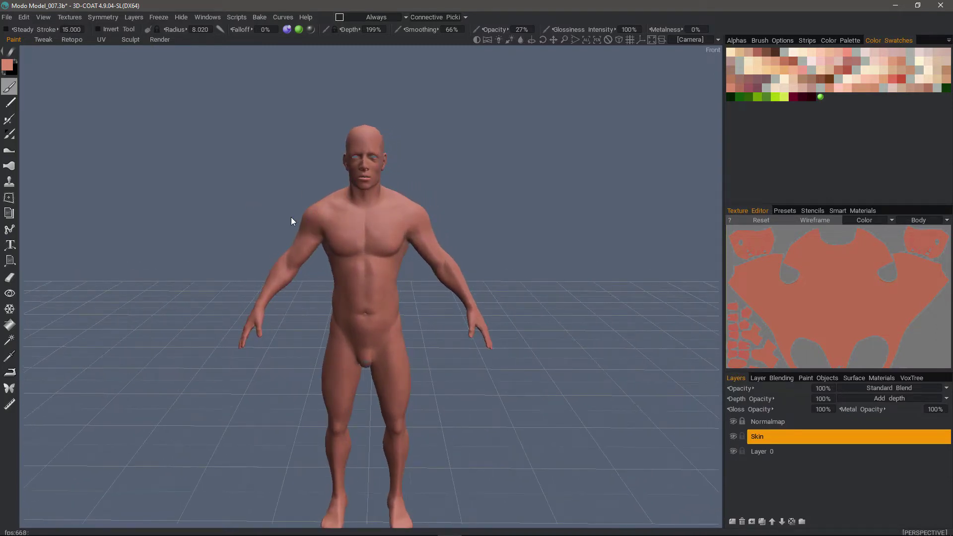
Step: Choose a bright green paint colour and brush a stroke across the figure's right upper chest on a new layer above Skin
click(7, 65)
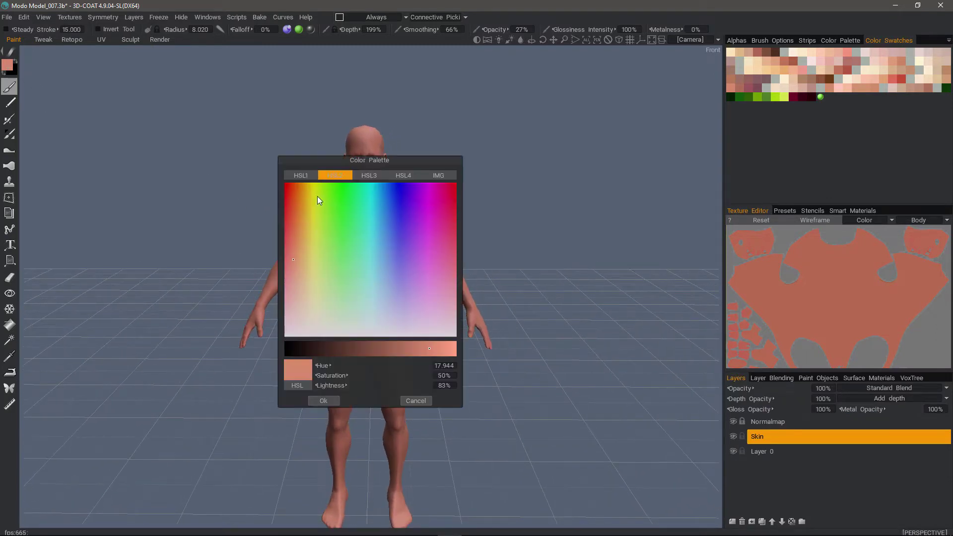
click(338, 193)
click(323, 400)
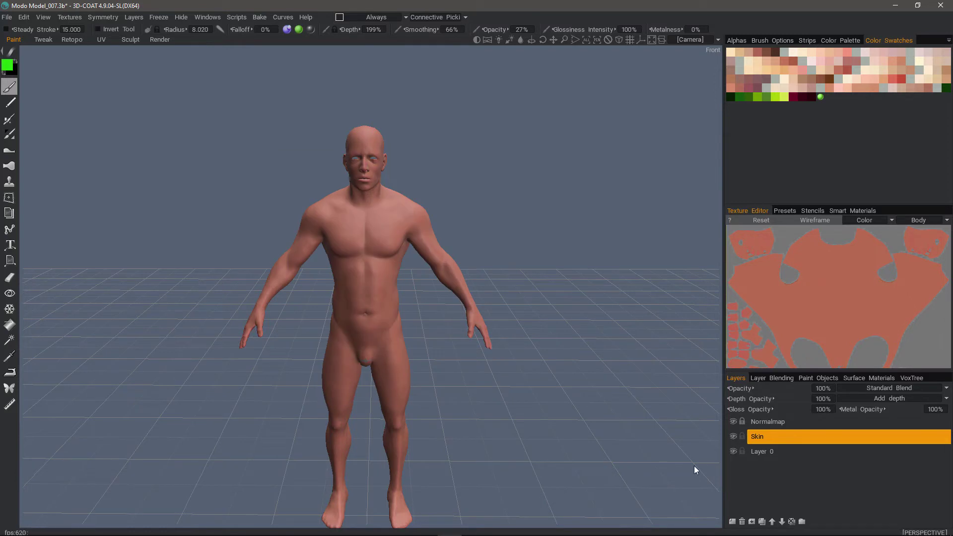
click(732, 521)
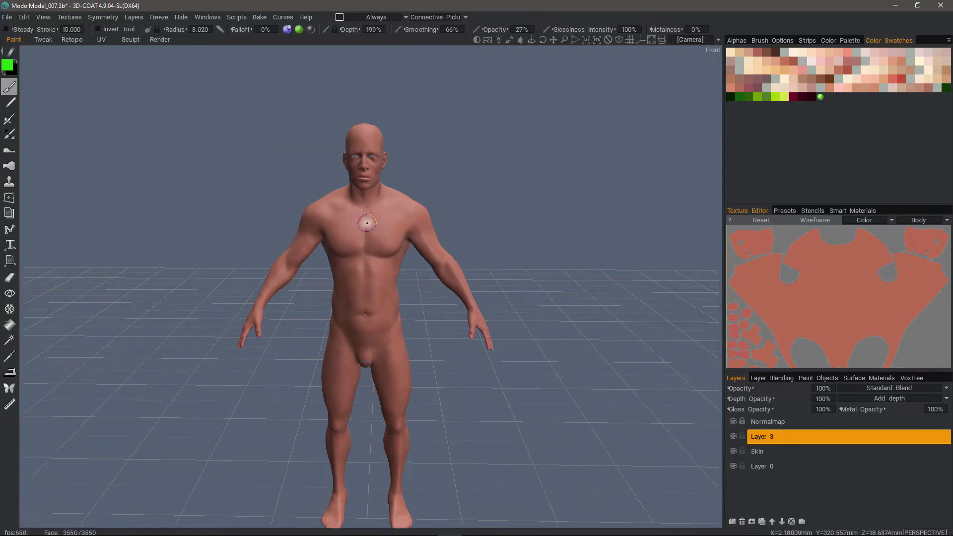
drag(364, 226, 312, 226)
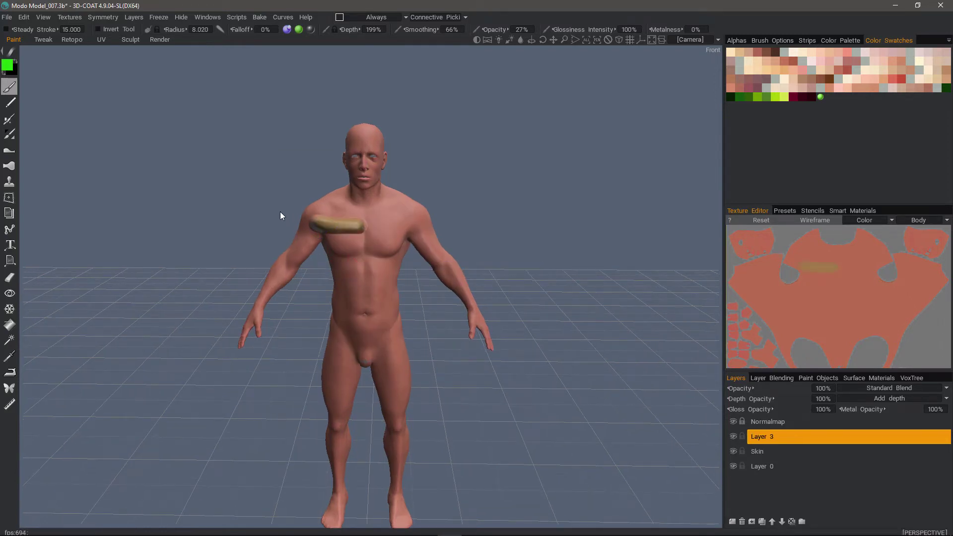
Step: Undo the green chest stroke and turn off the brush's depth and glossiness channels, leaving only colour painting on
key(ctrl+z)
click(287, 29)
click(286, 29)
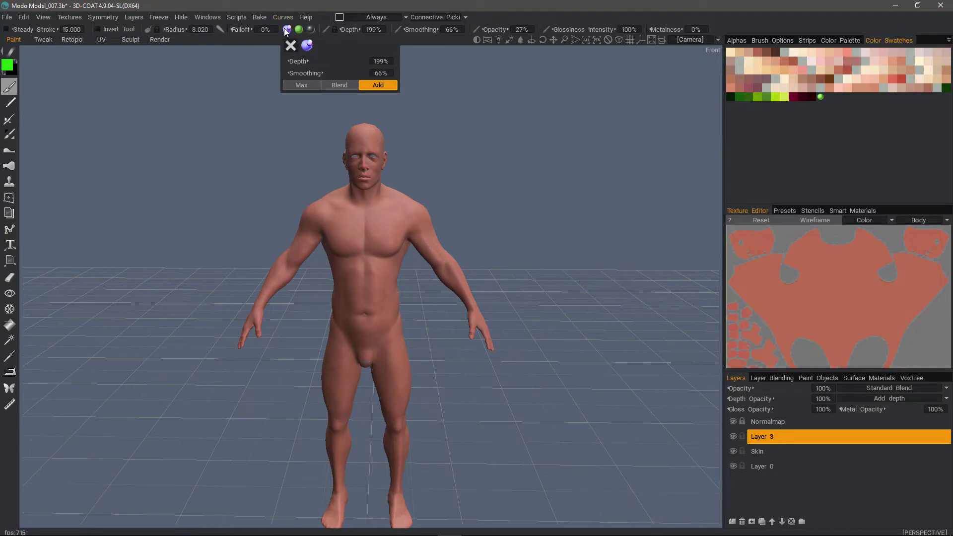
click(311, 29)
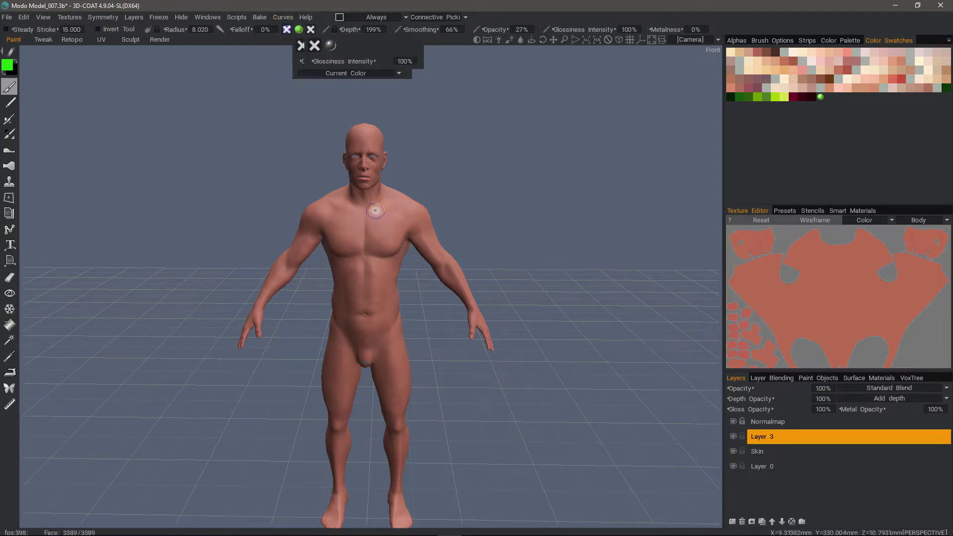
Step: Test colour-only green strokes across the upper chest, raising the brush opacity to 100%, and undo the strokes
mouse_move(385, 226)
mouse_down()
mouse_move(348, 225)
mouse_move(386, 228)
mouse_move(371, 229)
mouse_up()
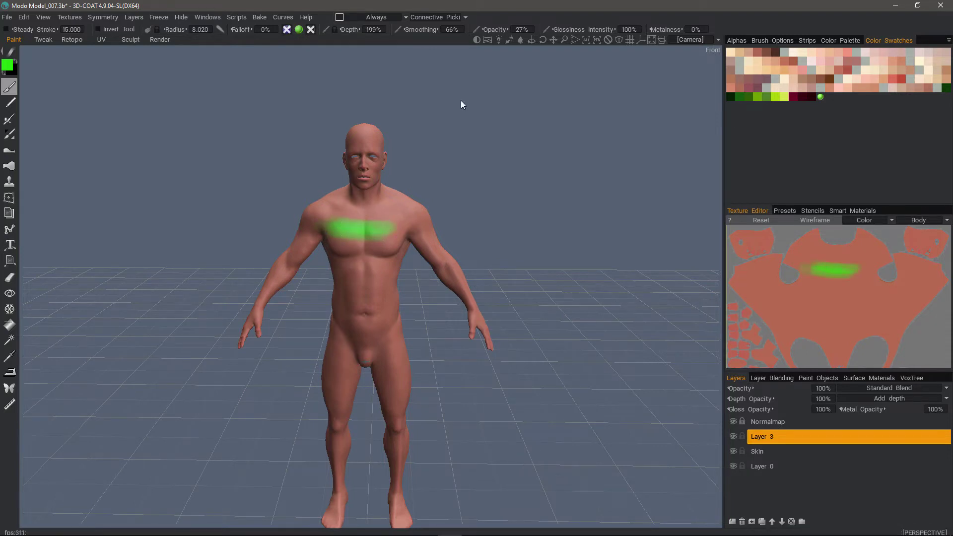
click(521, 30)
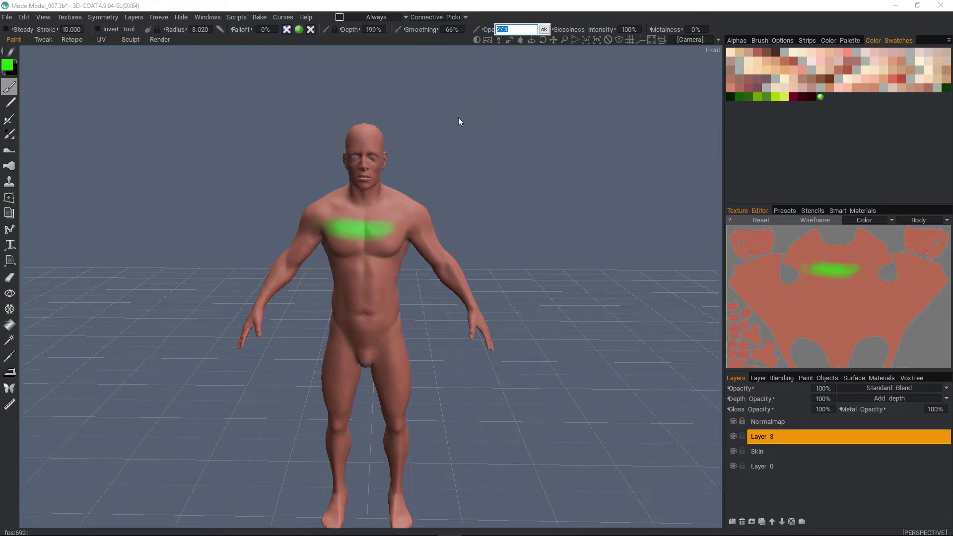
text(100)
click(544, 30)
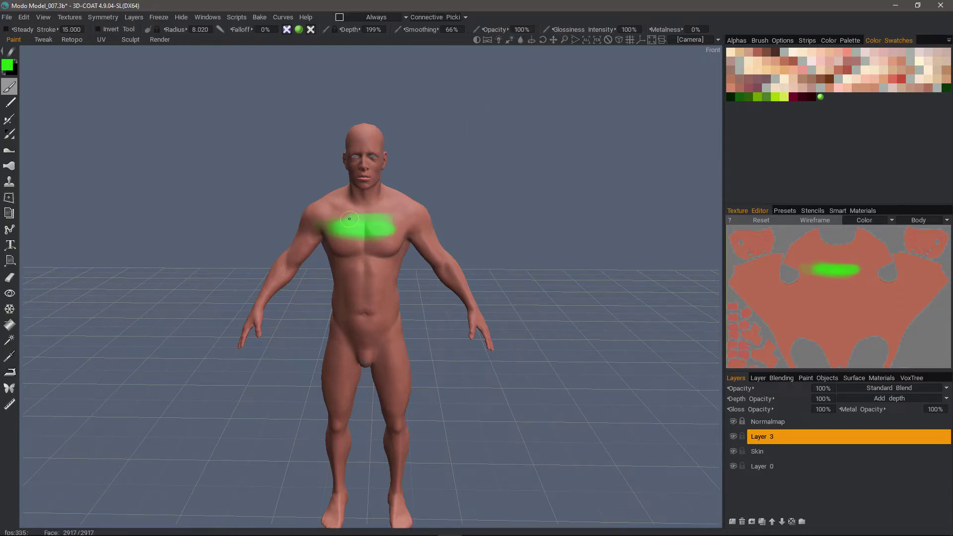
drag(349, 219, 340, 221)
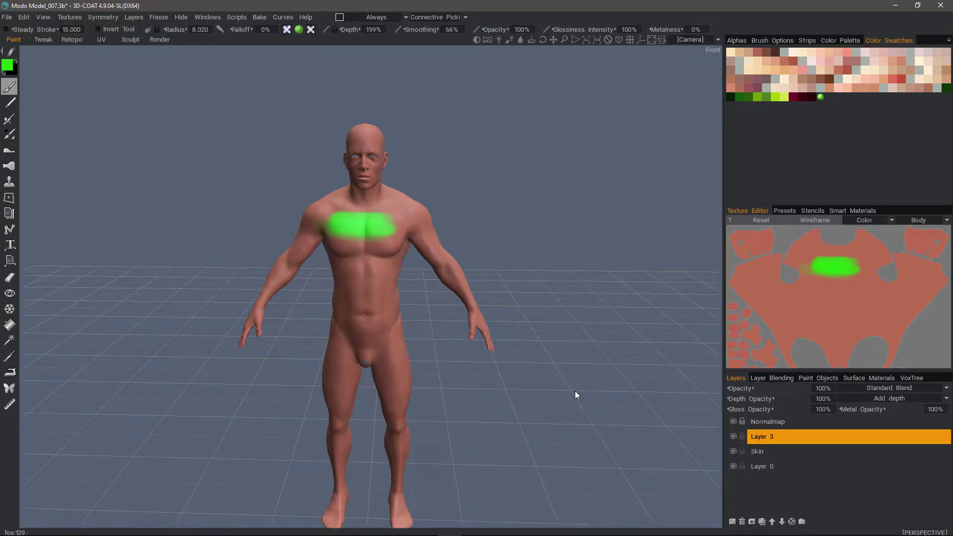
key(ctrl+z)
drag(541, 408, 226, 210)
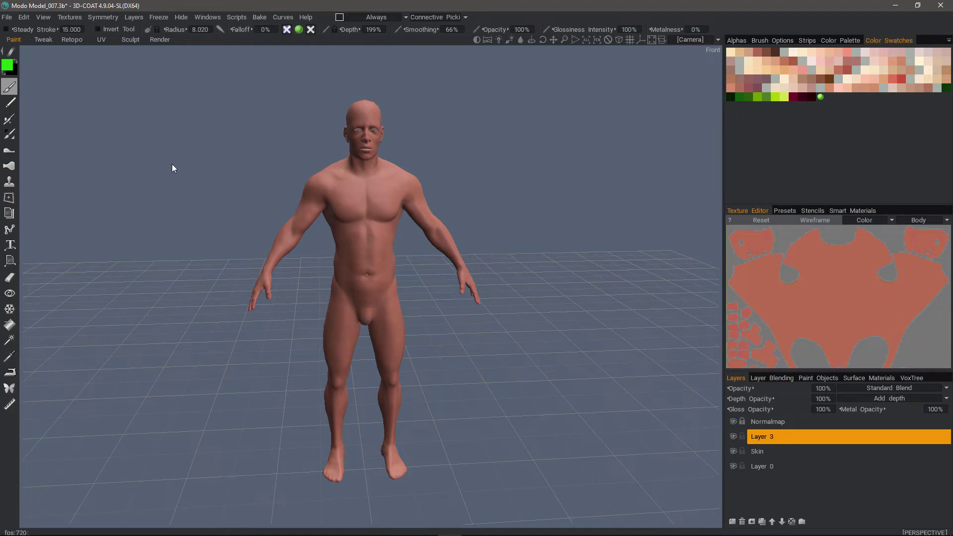
Step: Start an export to Modo, saving over Modo_Human Preset_01.lwo in the Documents > AppLinks > 3D-Coat > Exchange folder
click(7, 17)
mouse_move(45, 80)
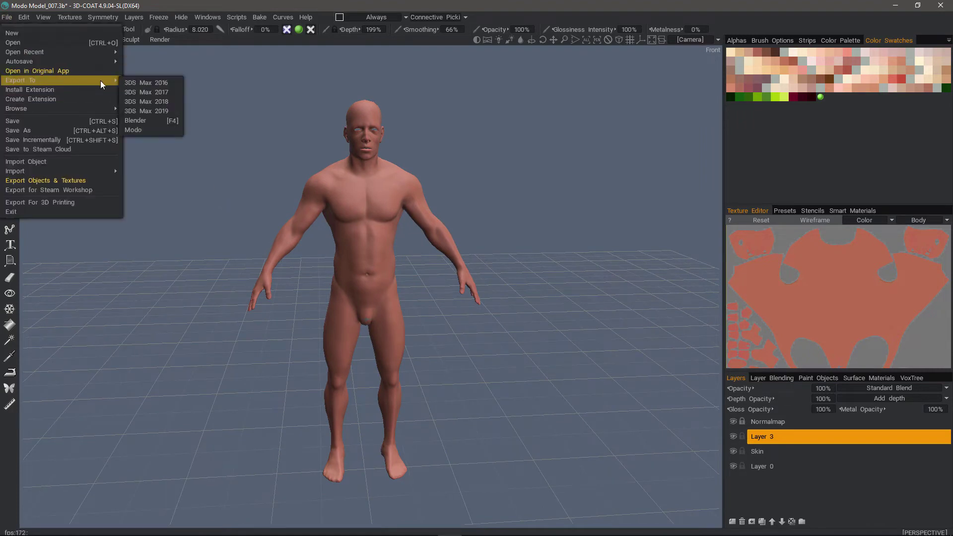
click(147, 130)
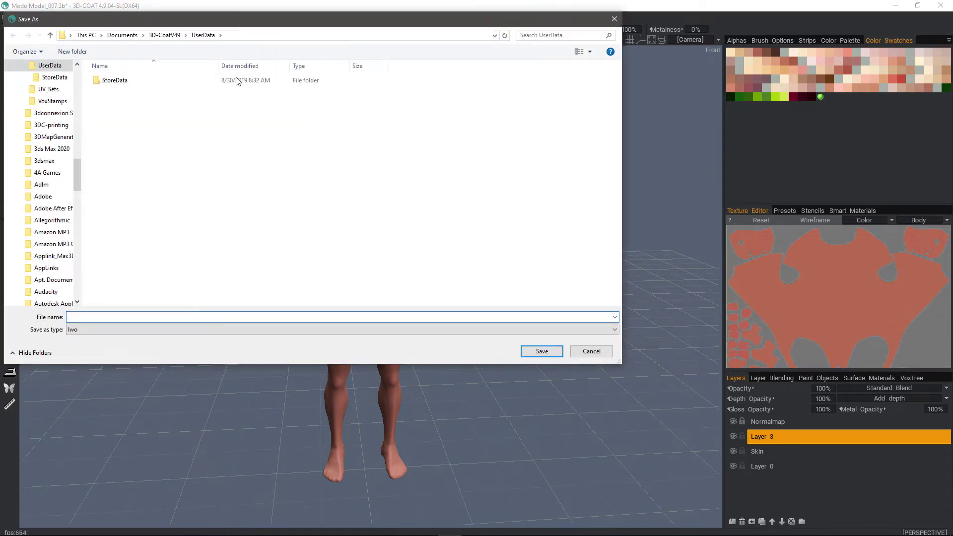
click(122, 34)
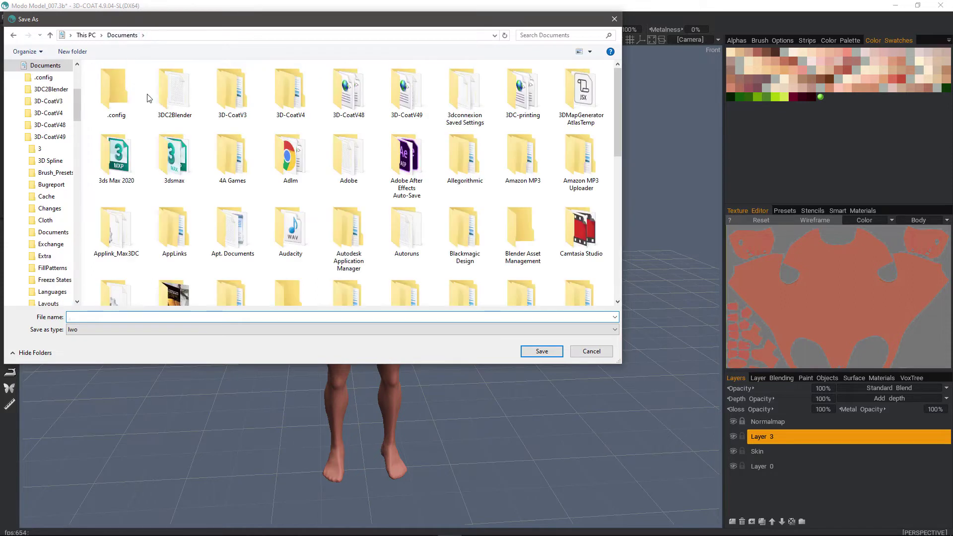
double_click(180, 239)
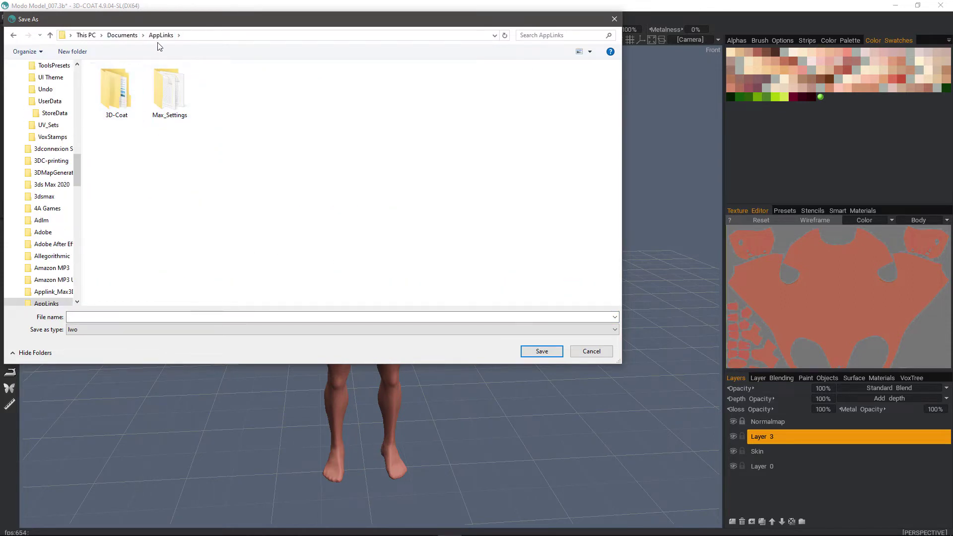
double_click(117, 98)
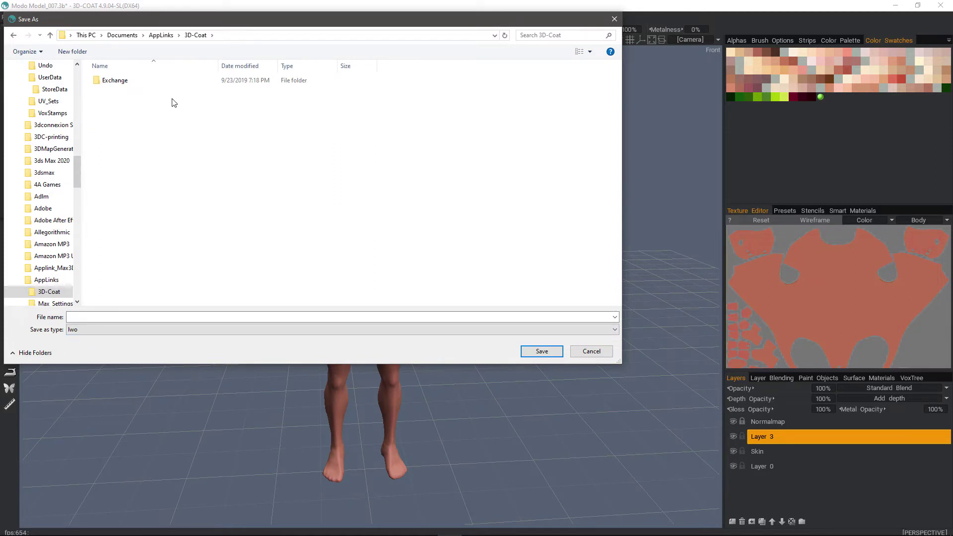
double_click(114, 82)
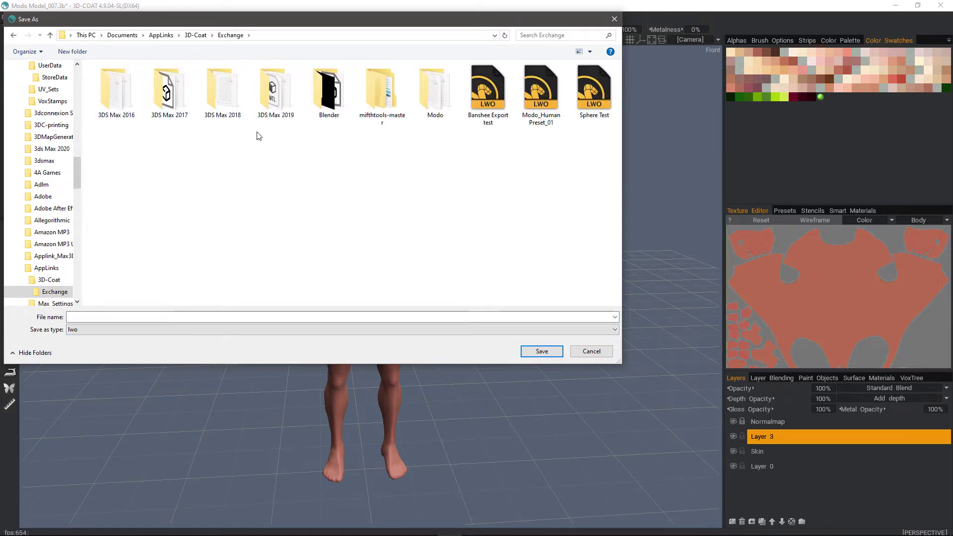
double_click(538, 91)
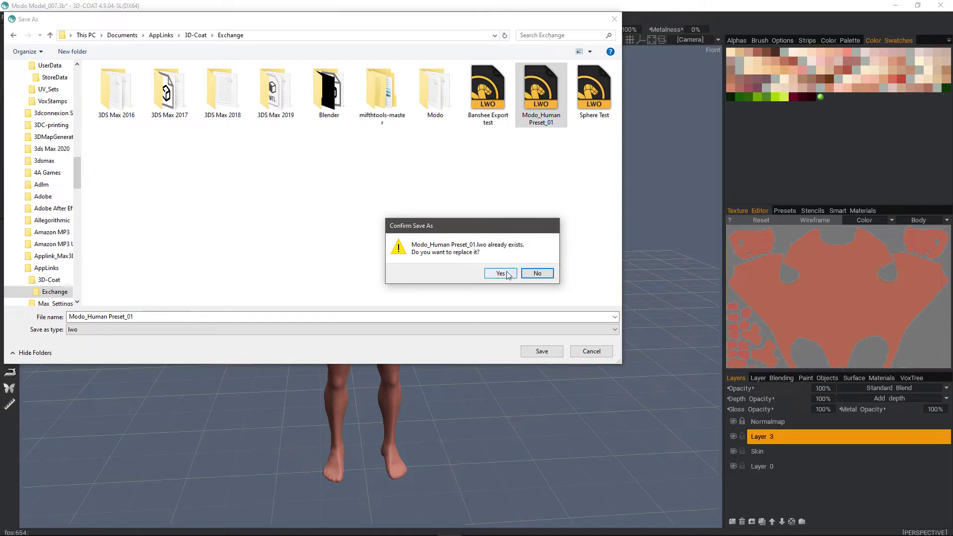
click(504, 278)
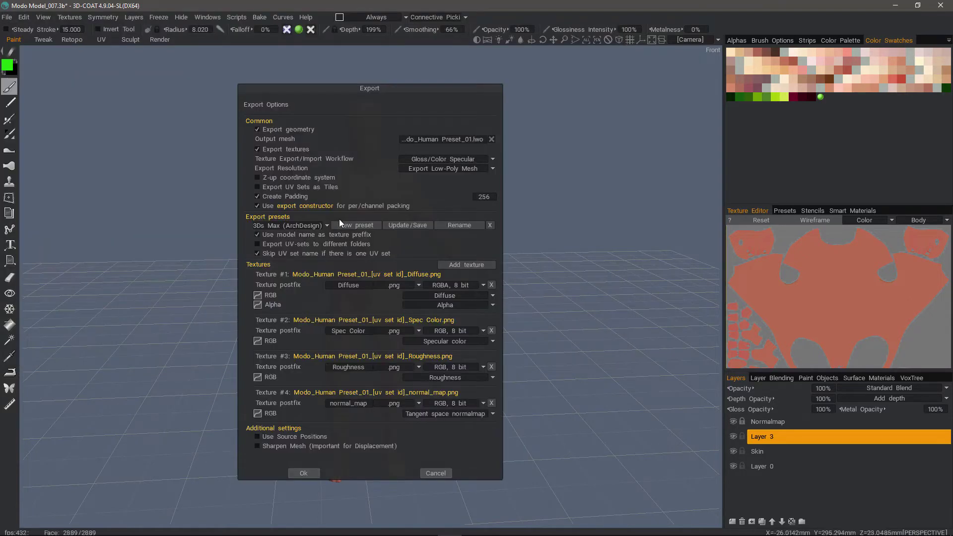
Step: Choose the Modo_Physical export preset, keep Export Low-Poly Mesh as the resolution, and run the export
click(289, 225)
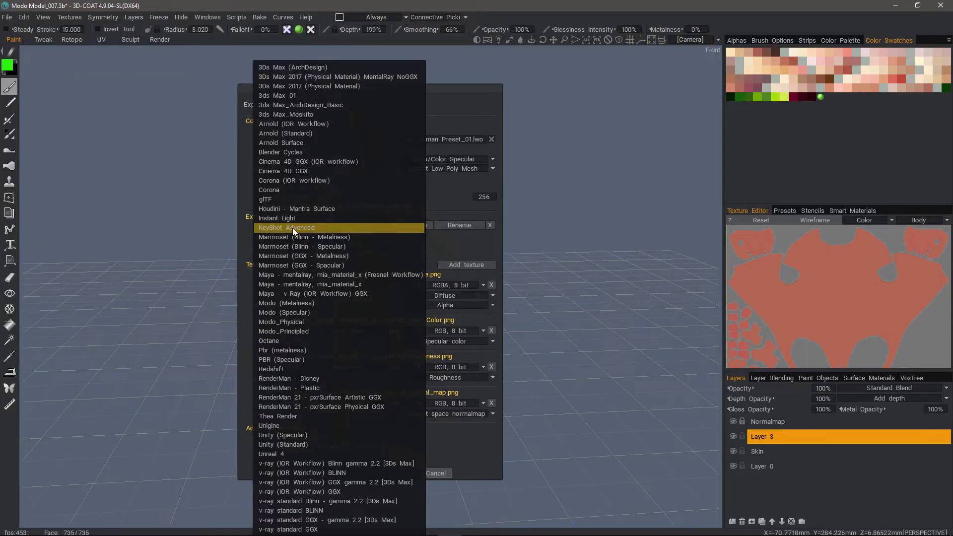
click(291, 322)
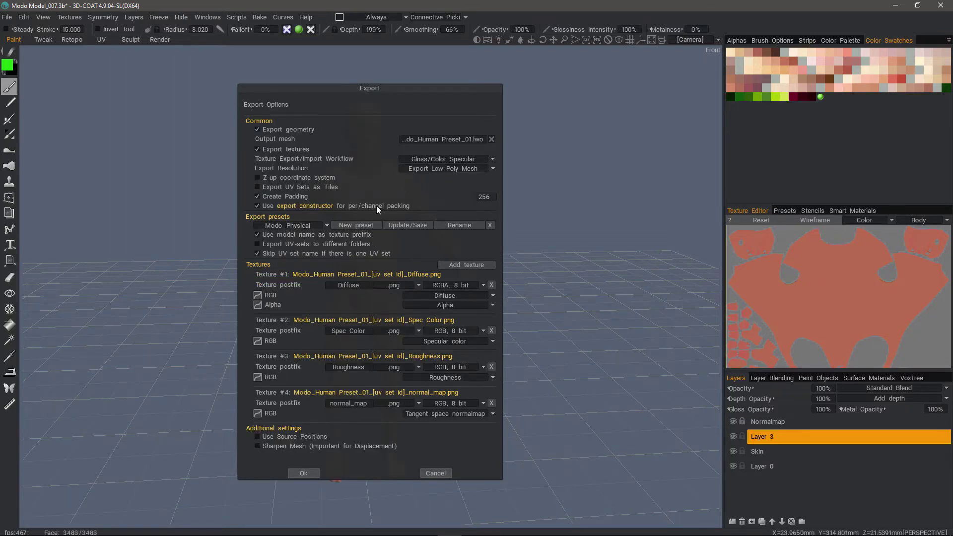
click(441, 169)
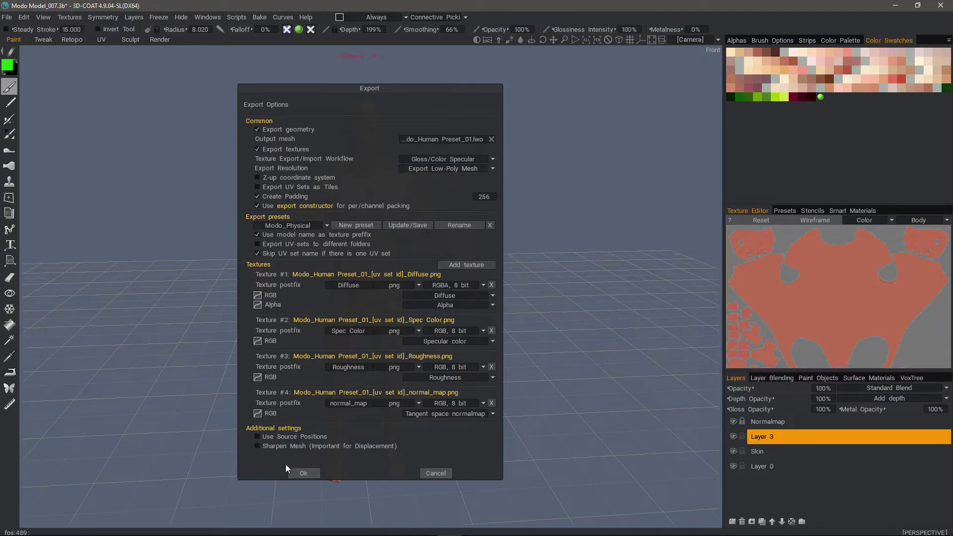
click(303, 473)
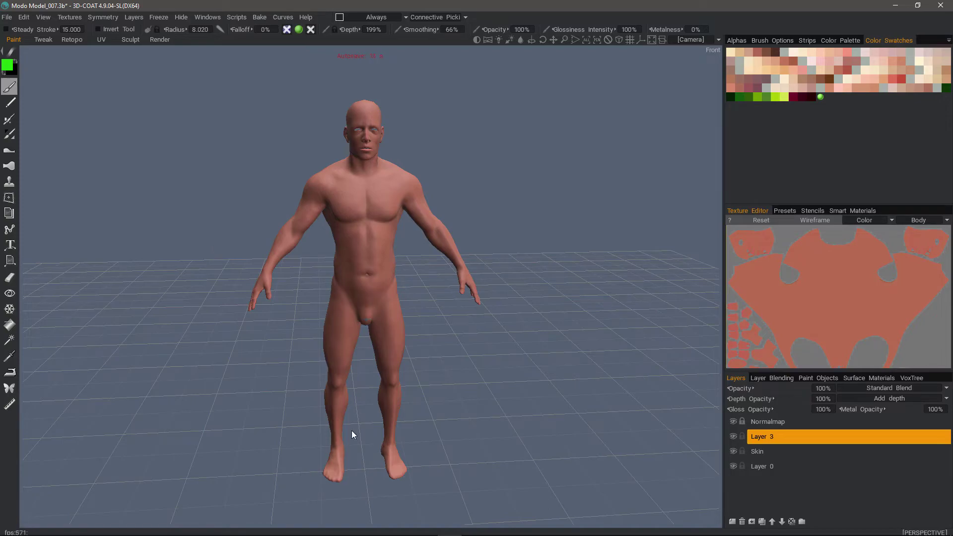
Step: Switch to Modo and review the 3D-Coat Applink's mesh reimport modes, keeping Add as new Mesh Item
click(401, 526)
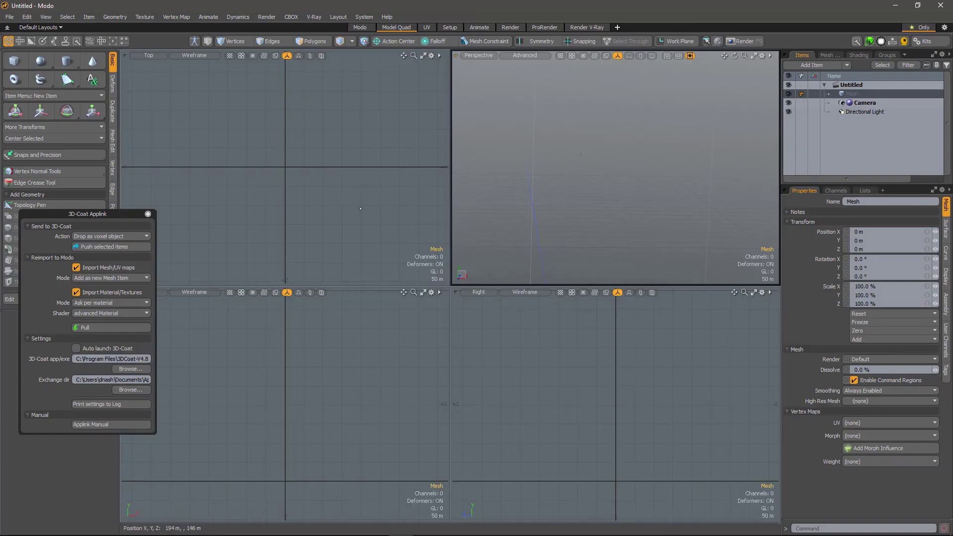
drag(85, 217, 318, 138)
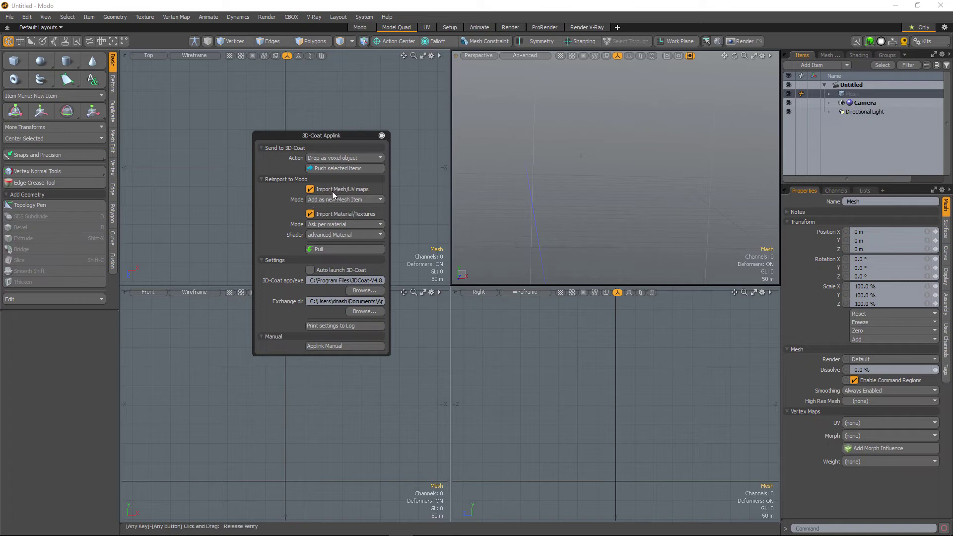
click(378, 200)
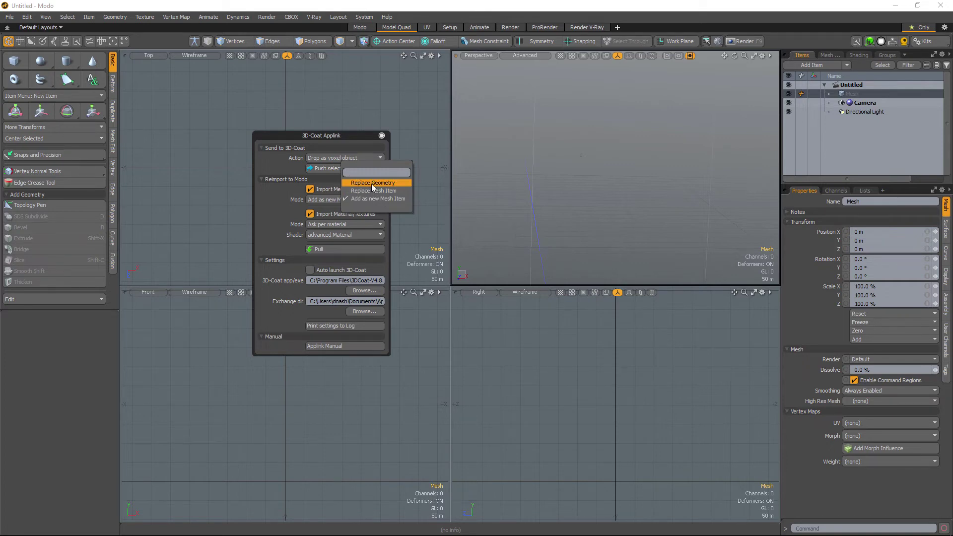
click(350, 211)
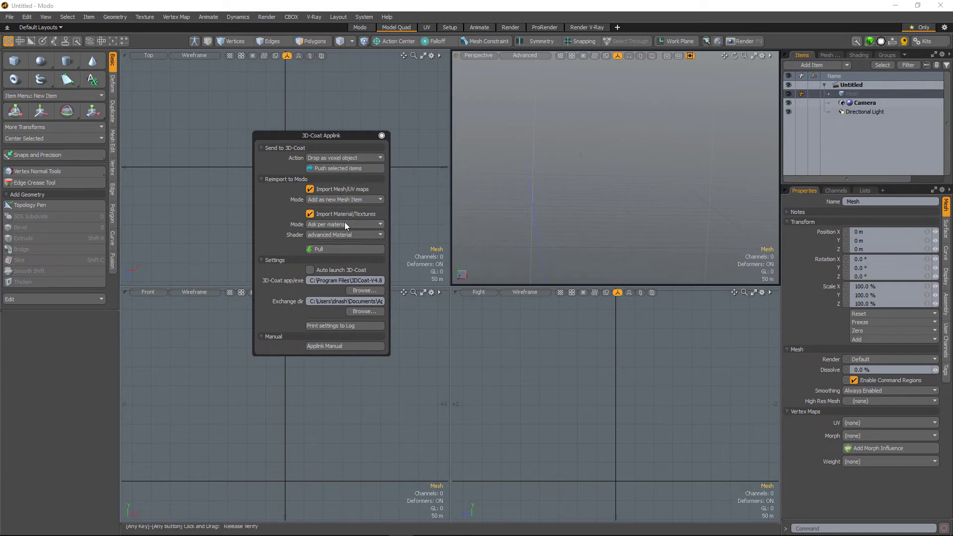
Step: Keep Ask per material and the advanced Material shader in the Applink, and pull the exported figure into the scene
click(338, 224)
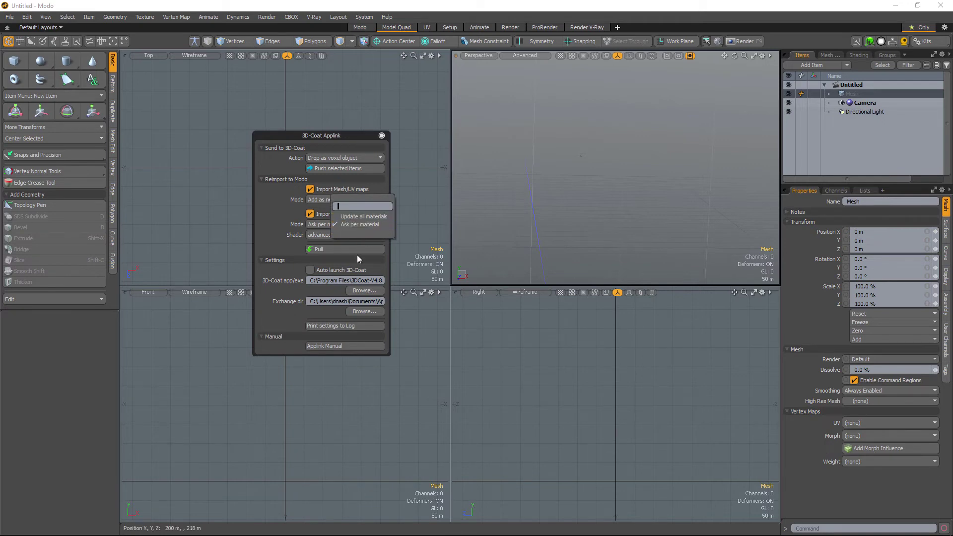
click(271, 226)
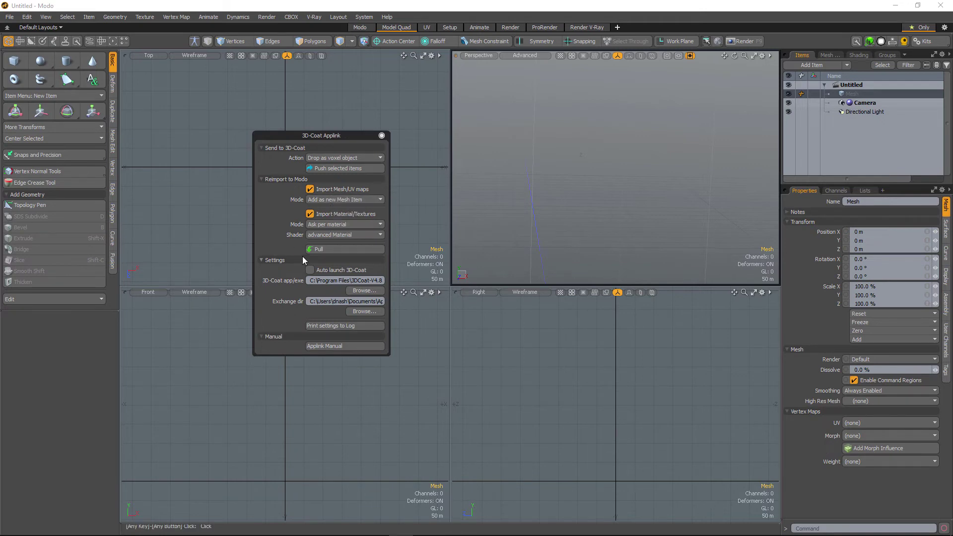
click(353, 237)
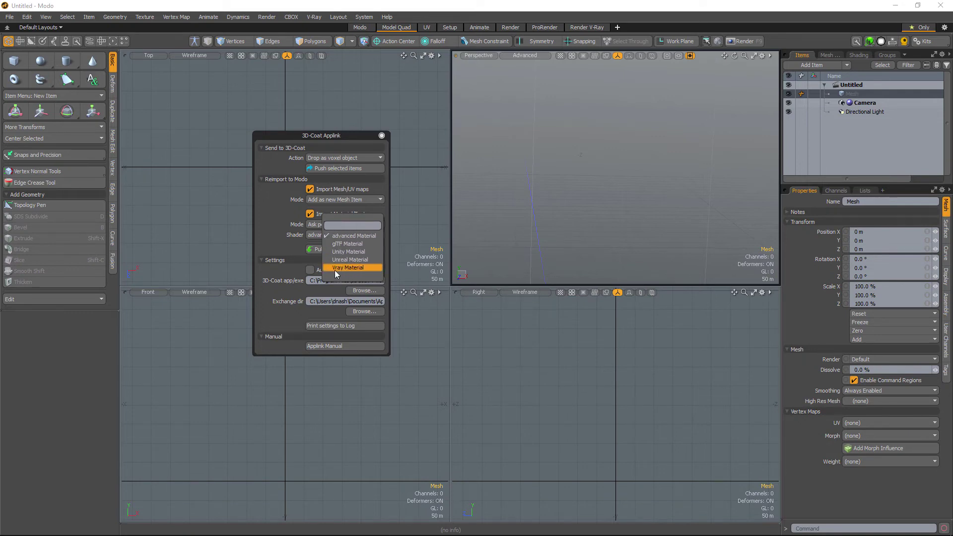
click(264, 237)
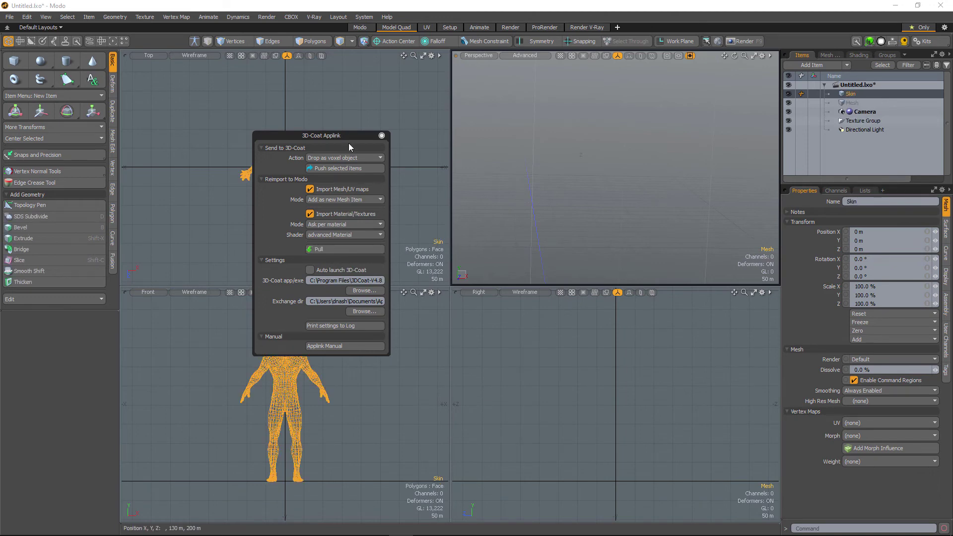
drag(345, 135, 221, 70)
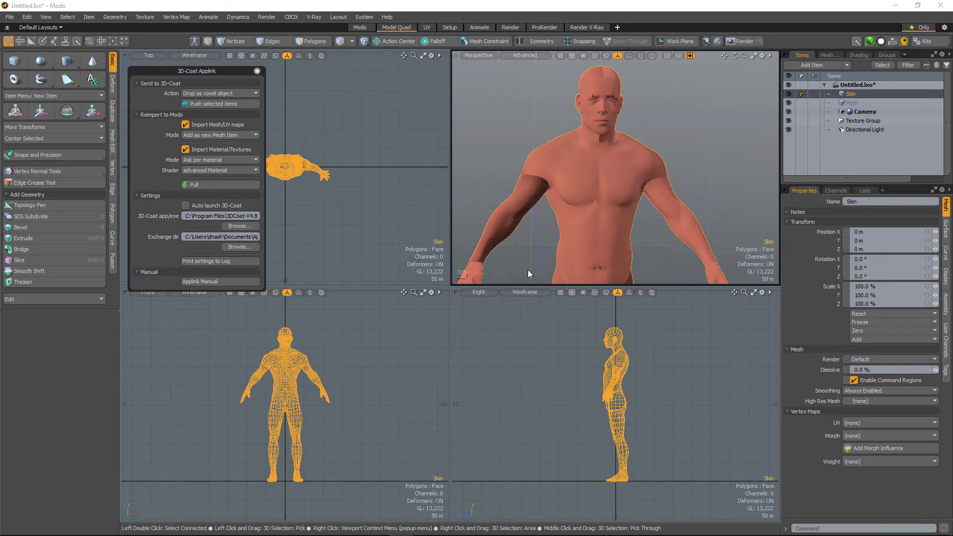
Step: In the Shader Tree, set the colorspace of the Body material's Normal image to (default)
click(859, 56)
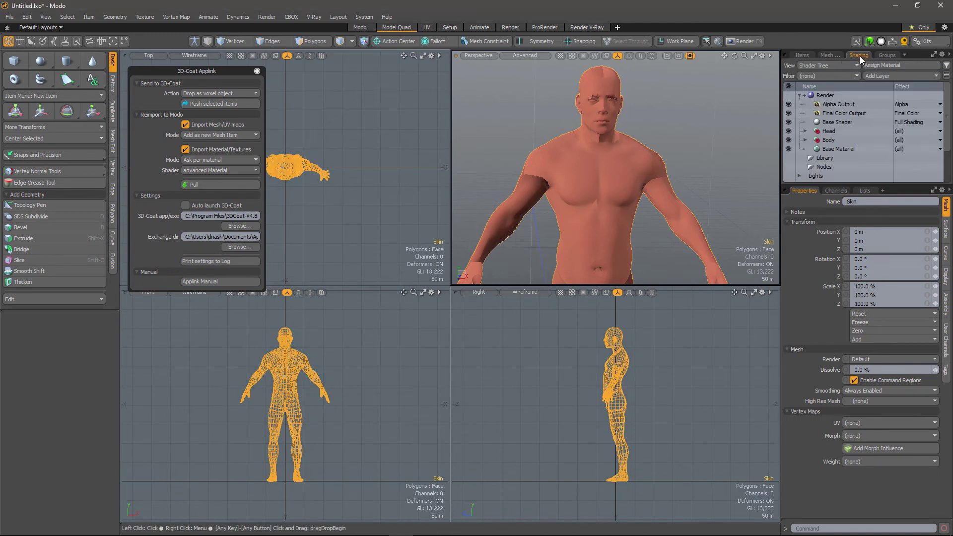
click(829, 142)
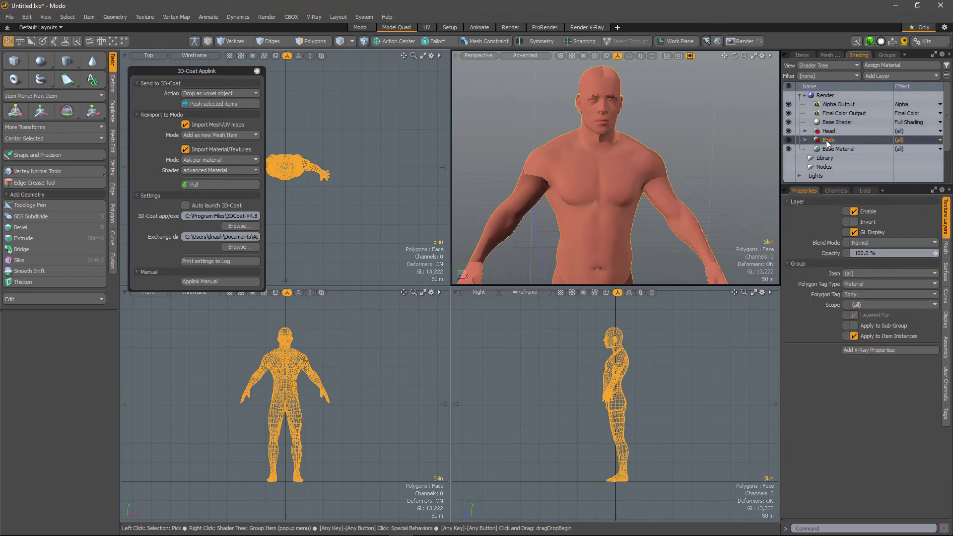
click(806, 144)
click(837, 149)
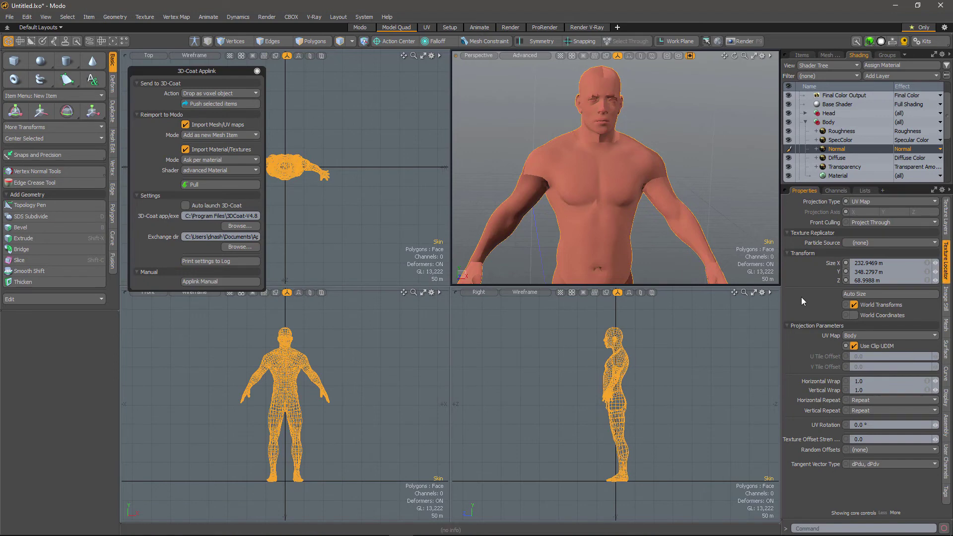
click(946, 308)
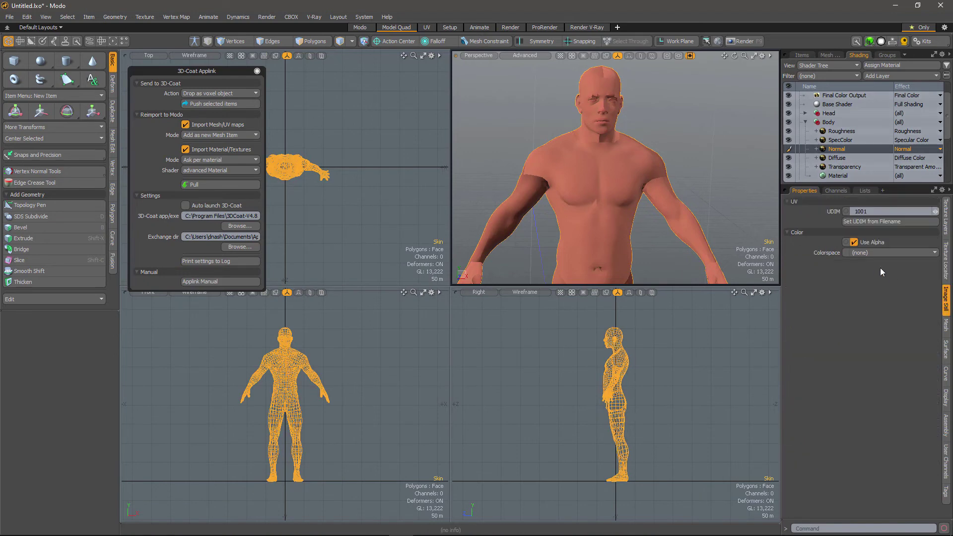
click(883, 253)
click(874, 253)
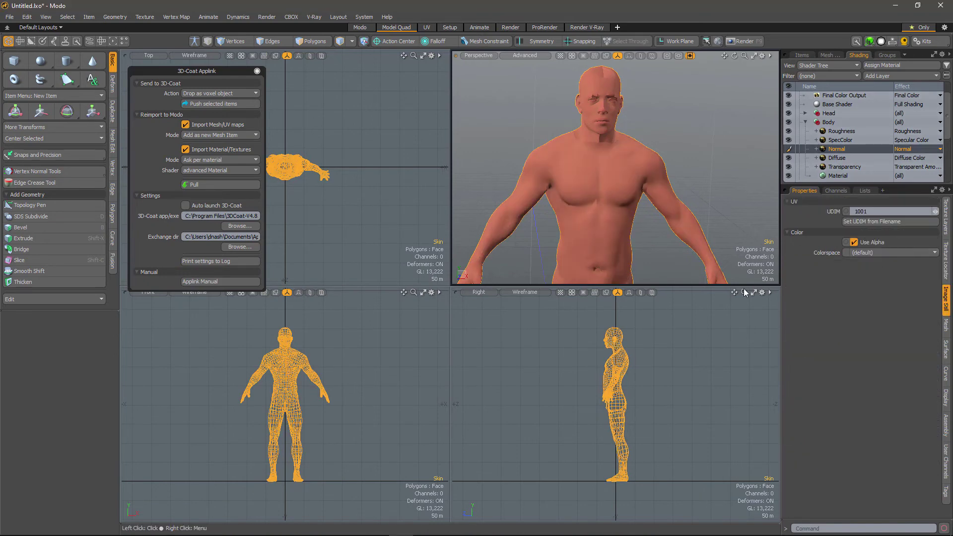
Step: Set the colorspace of the Head material's Normal image to (default)
click(805, 121)
click(805, 113)
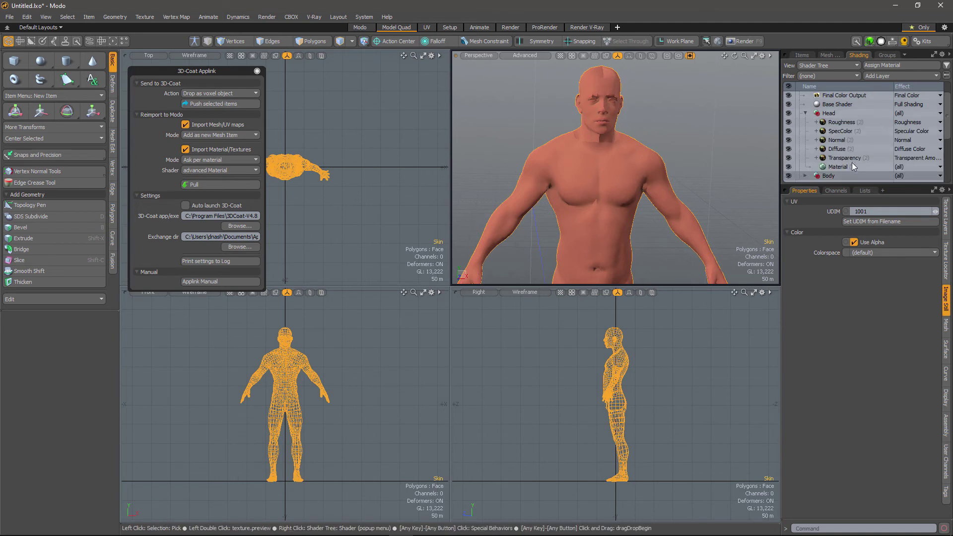
click(836, 140)
click(878, 253)
click(875, 260)
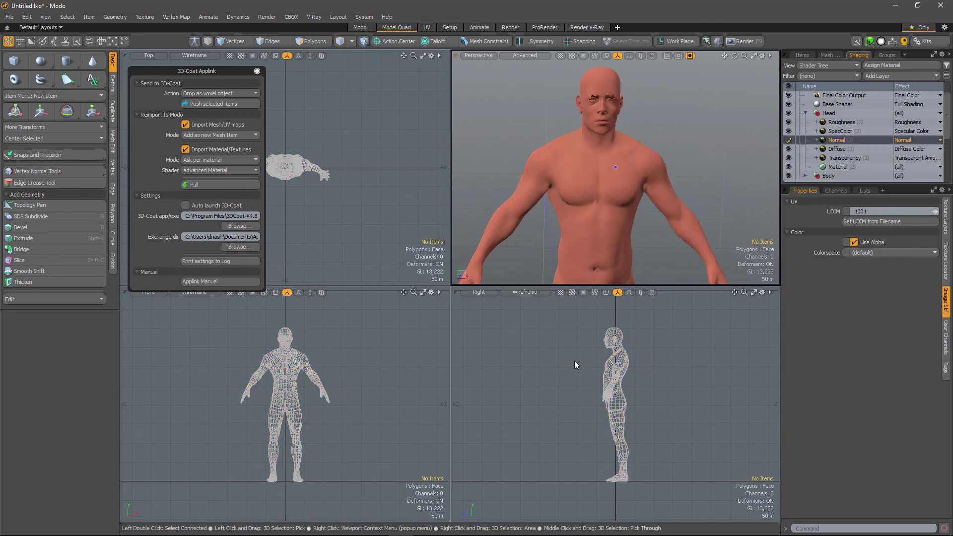
Step: Convert the imported figure to subdivision surfaces and frame its head and torso through the render camera in the Render layout
key(Tab)
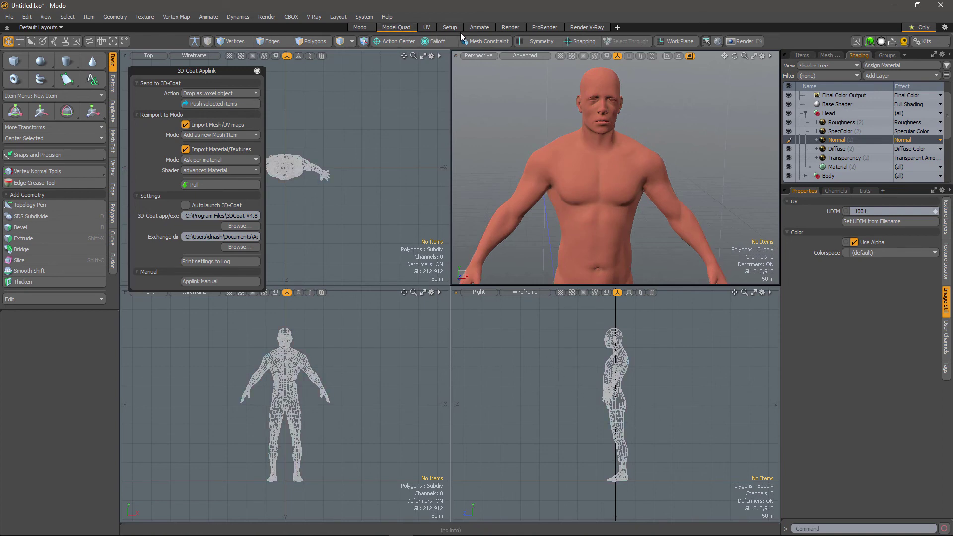
click(508, 27)
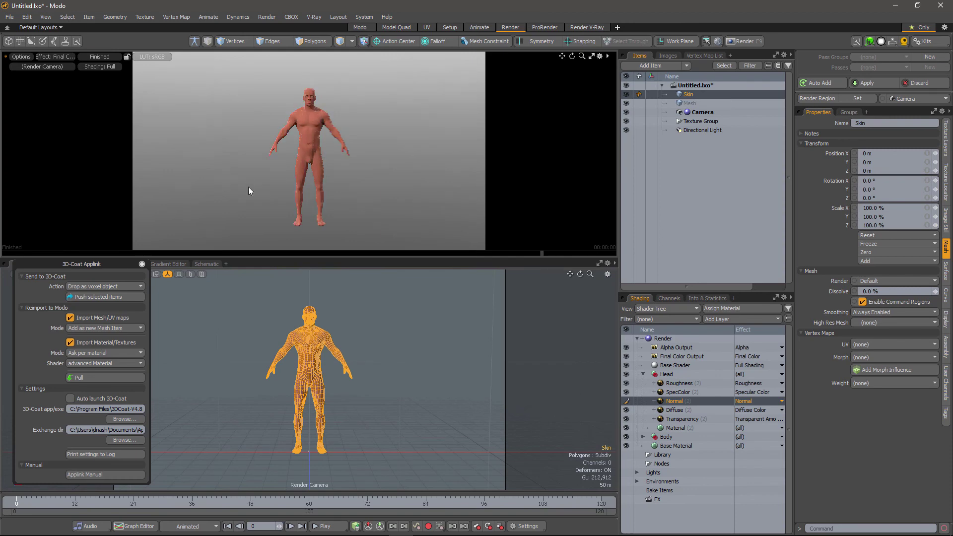
scroll(269, 335, up, 5)
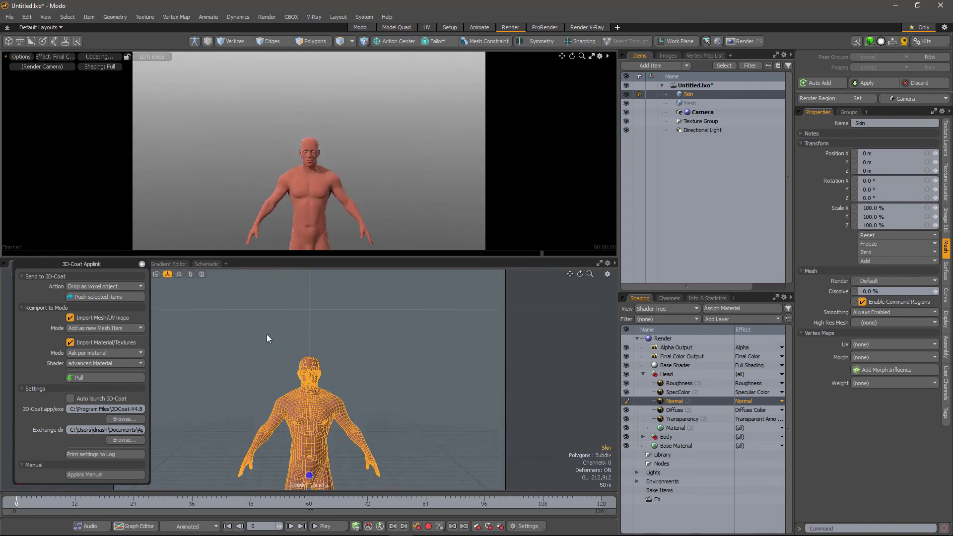
scroll(266, 335, up, 4)
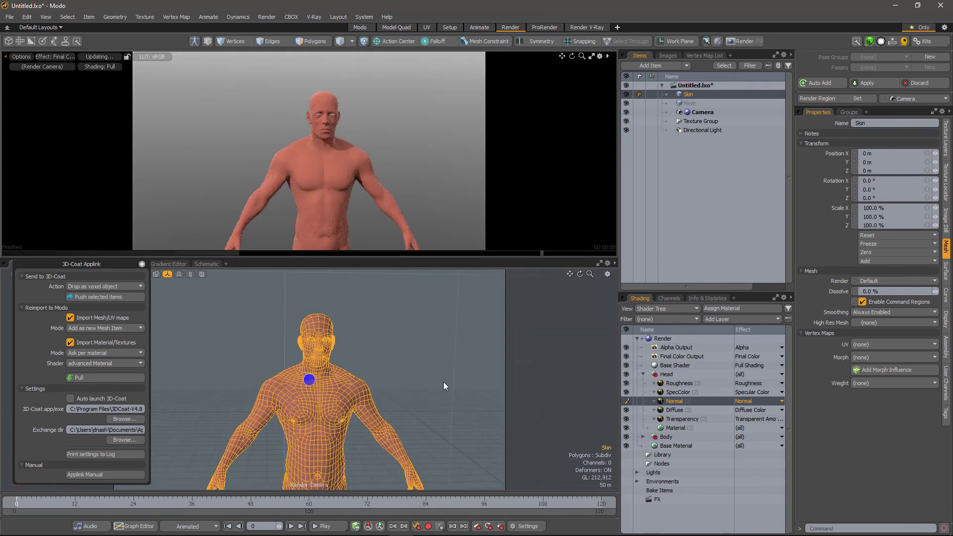
alt+drag(443, 382, 454, 388)
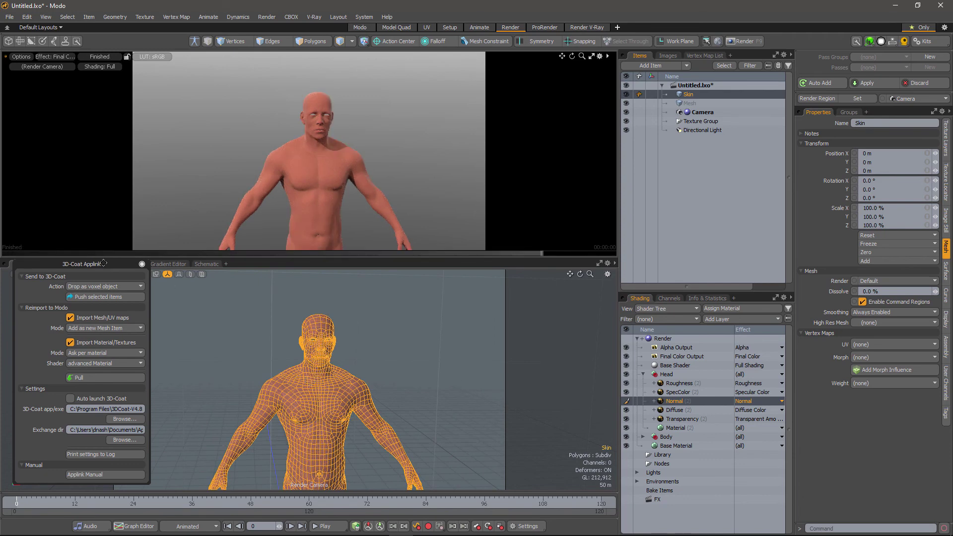
drag(79, 264, 96, 255)
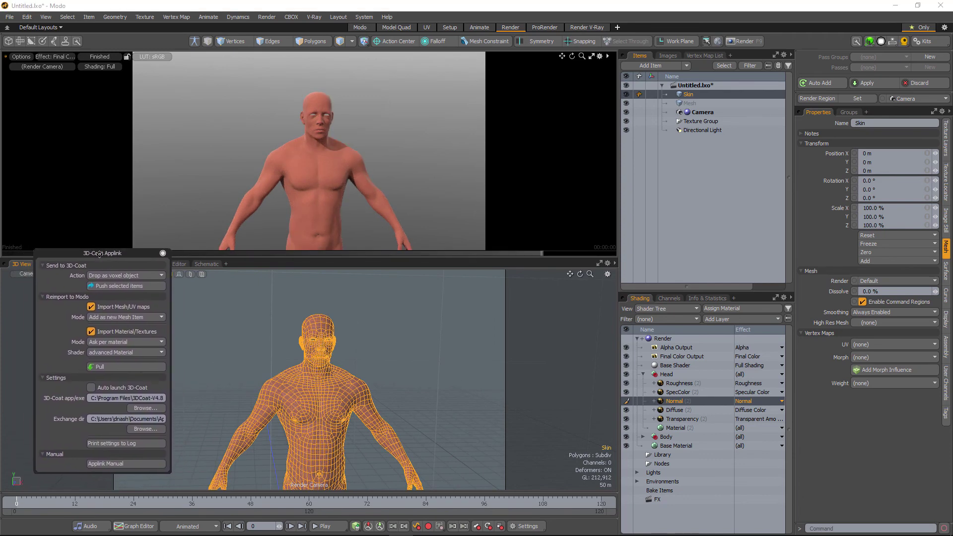